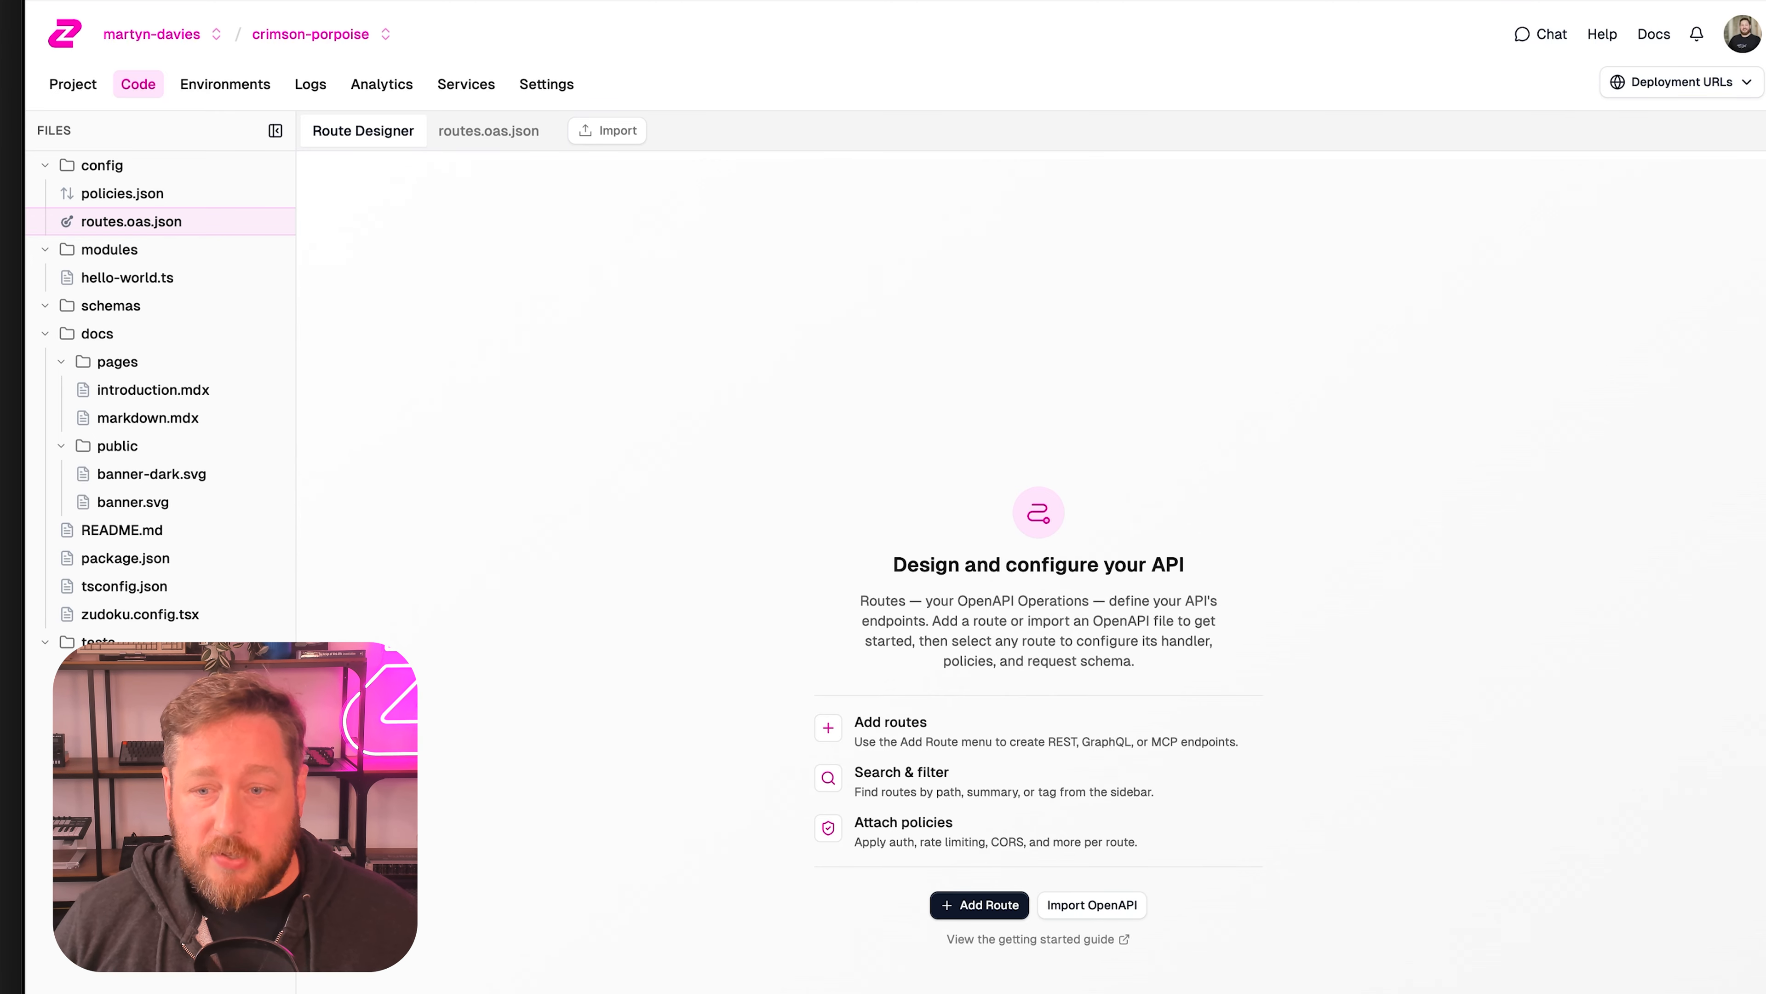
Add an MCP Gateway Virtual Server route using Linear as the upstream server, keeping path /mcp/linear-v1.
left_click(980, 905)
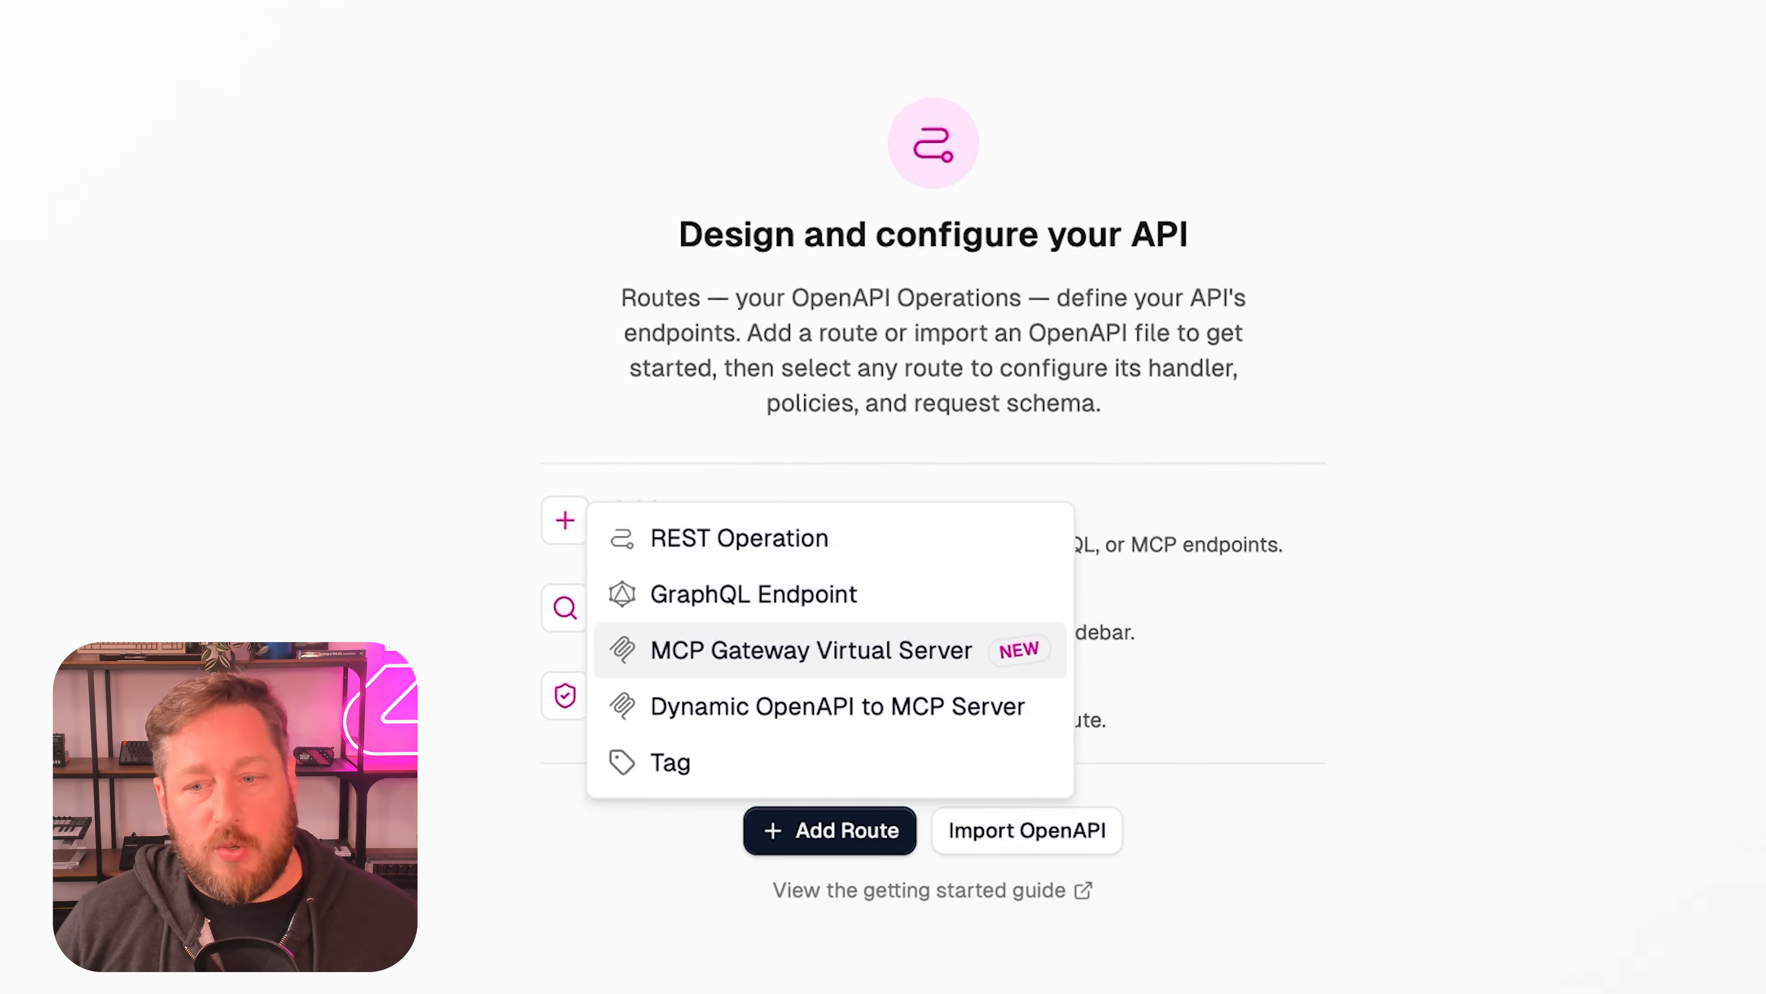
left_click(811, 649)
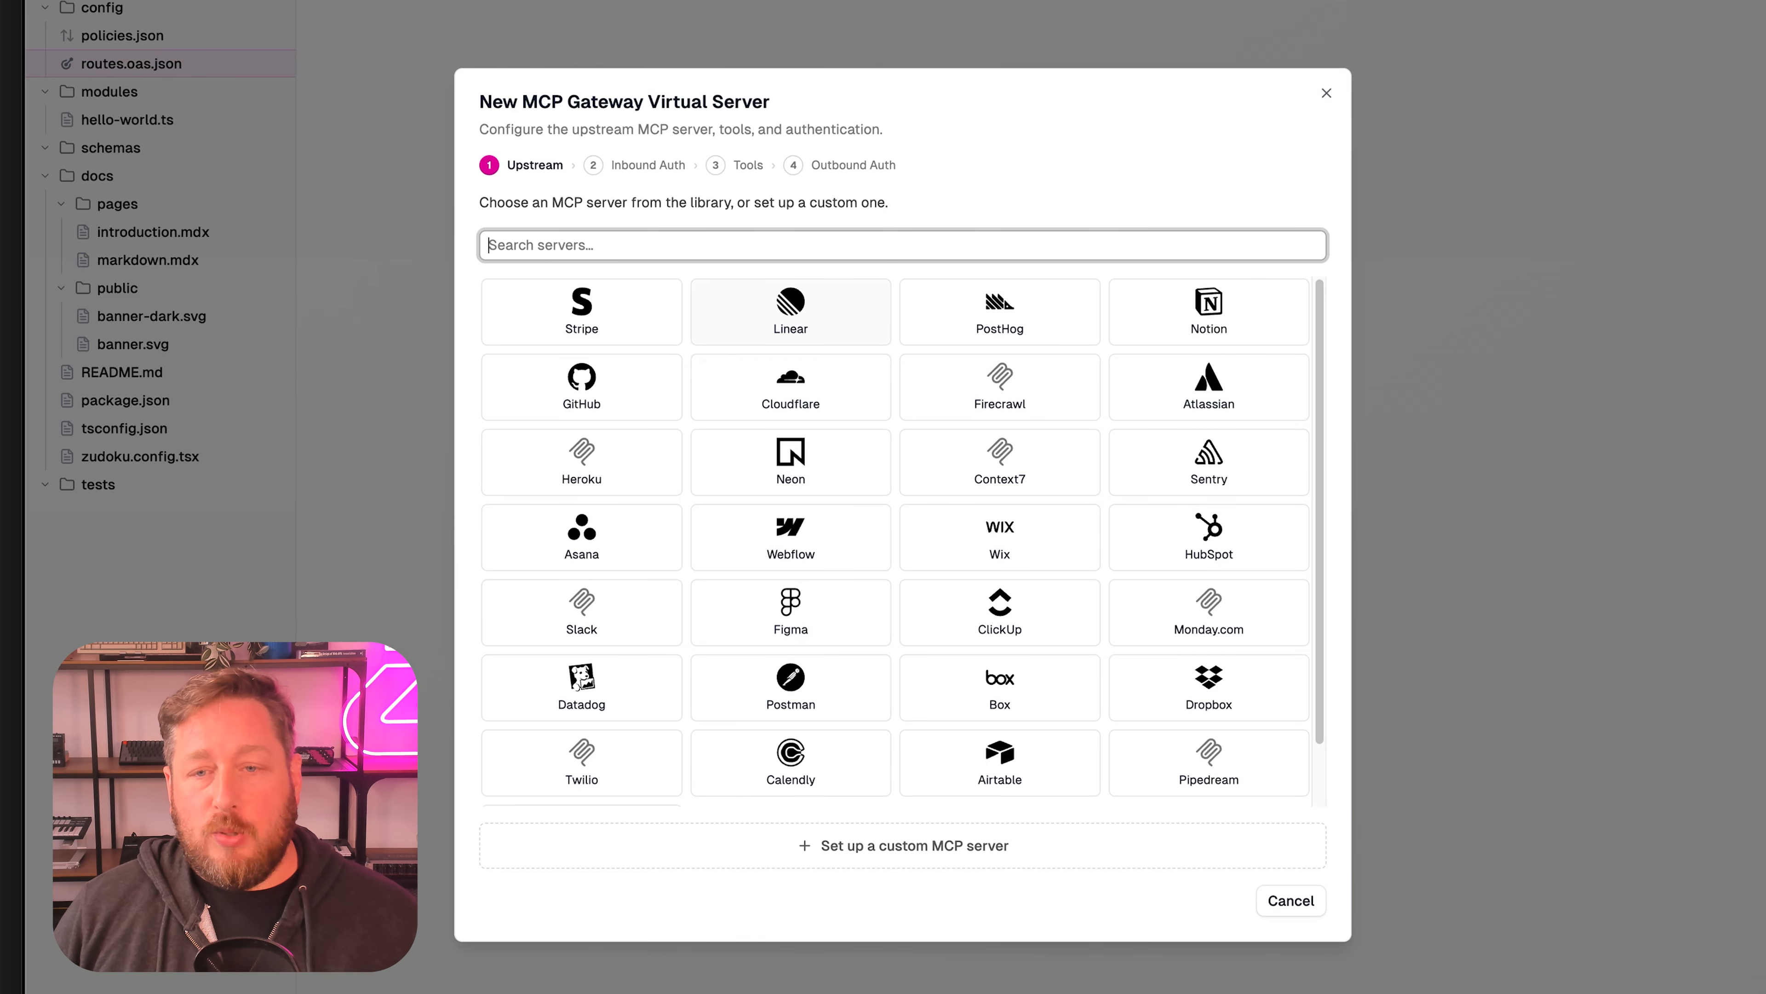
left_click(791, 312)
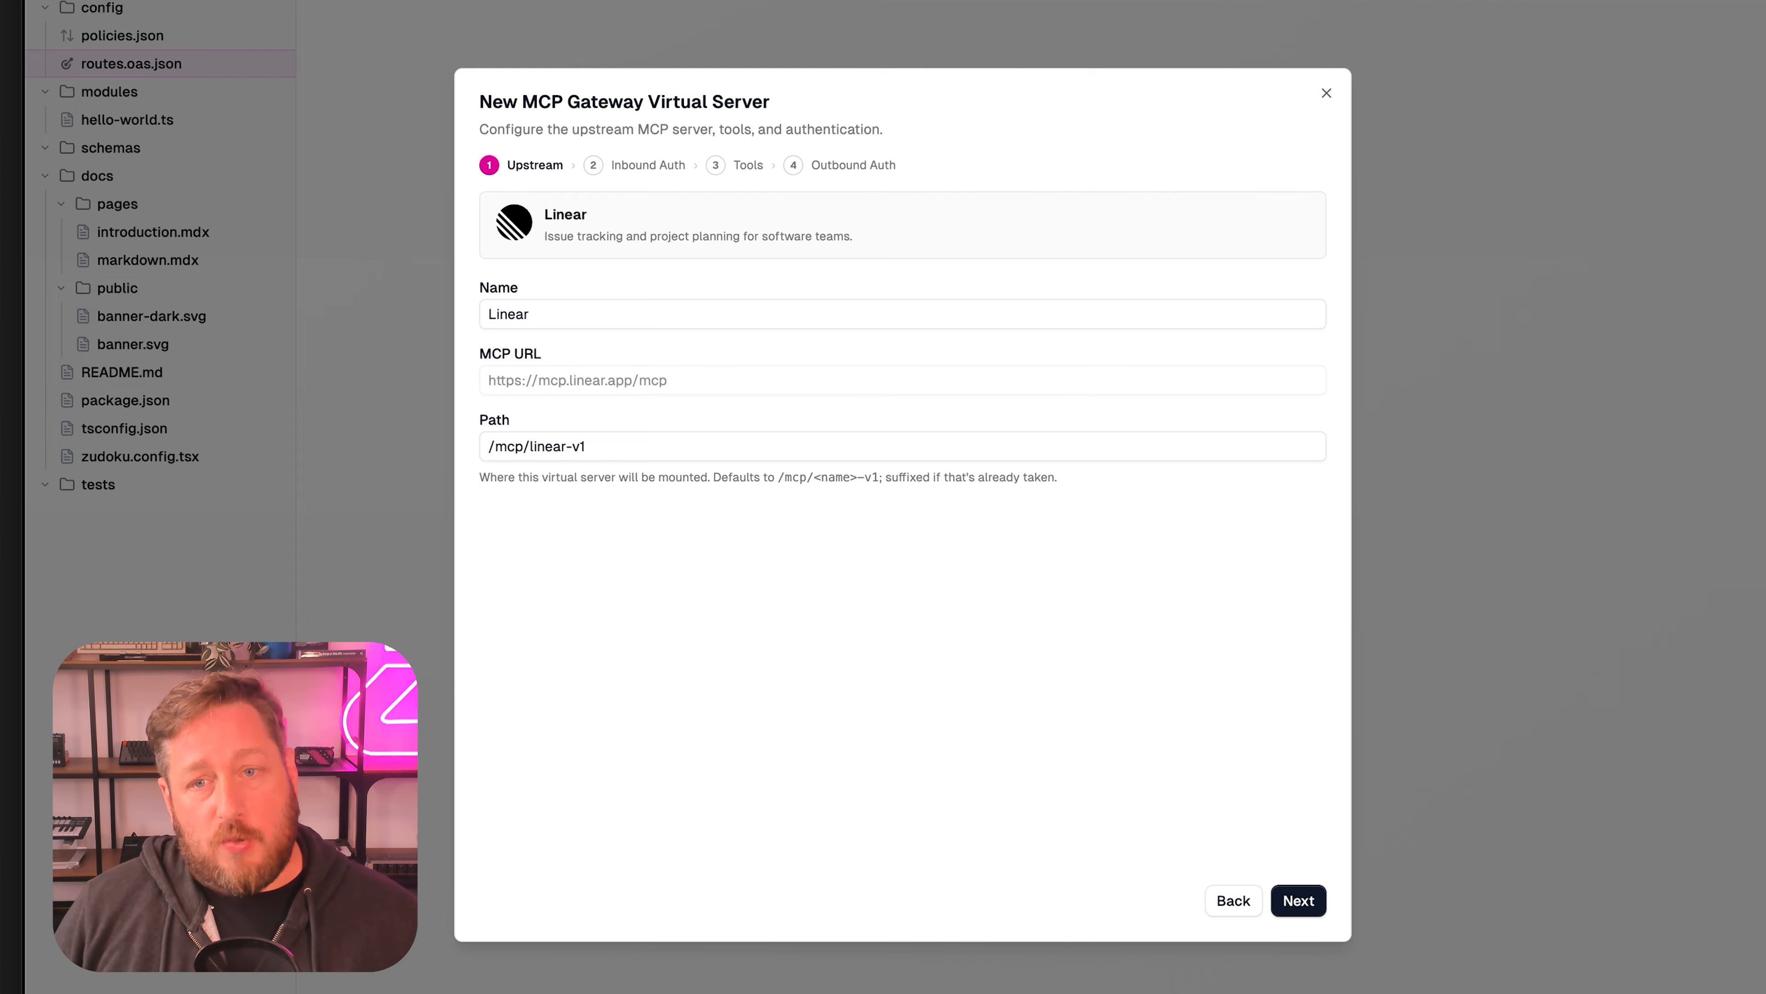
left_click(1298, 900)
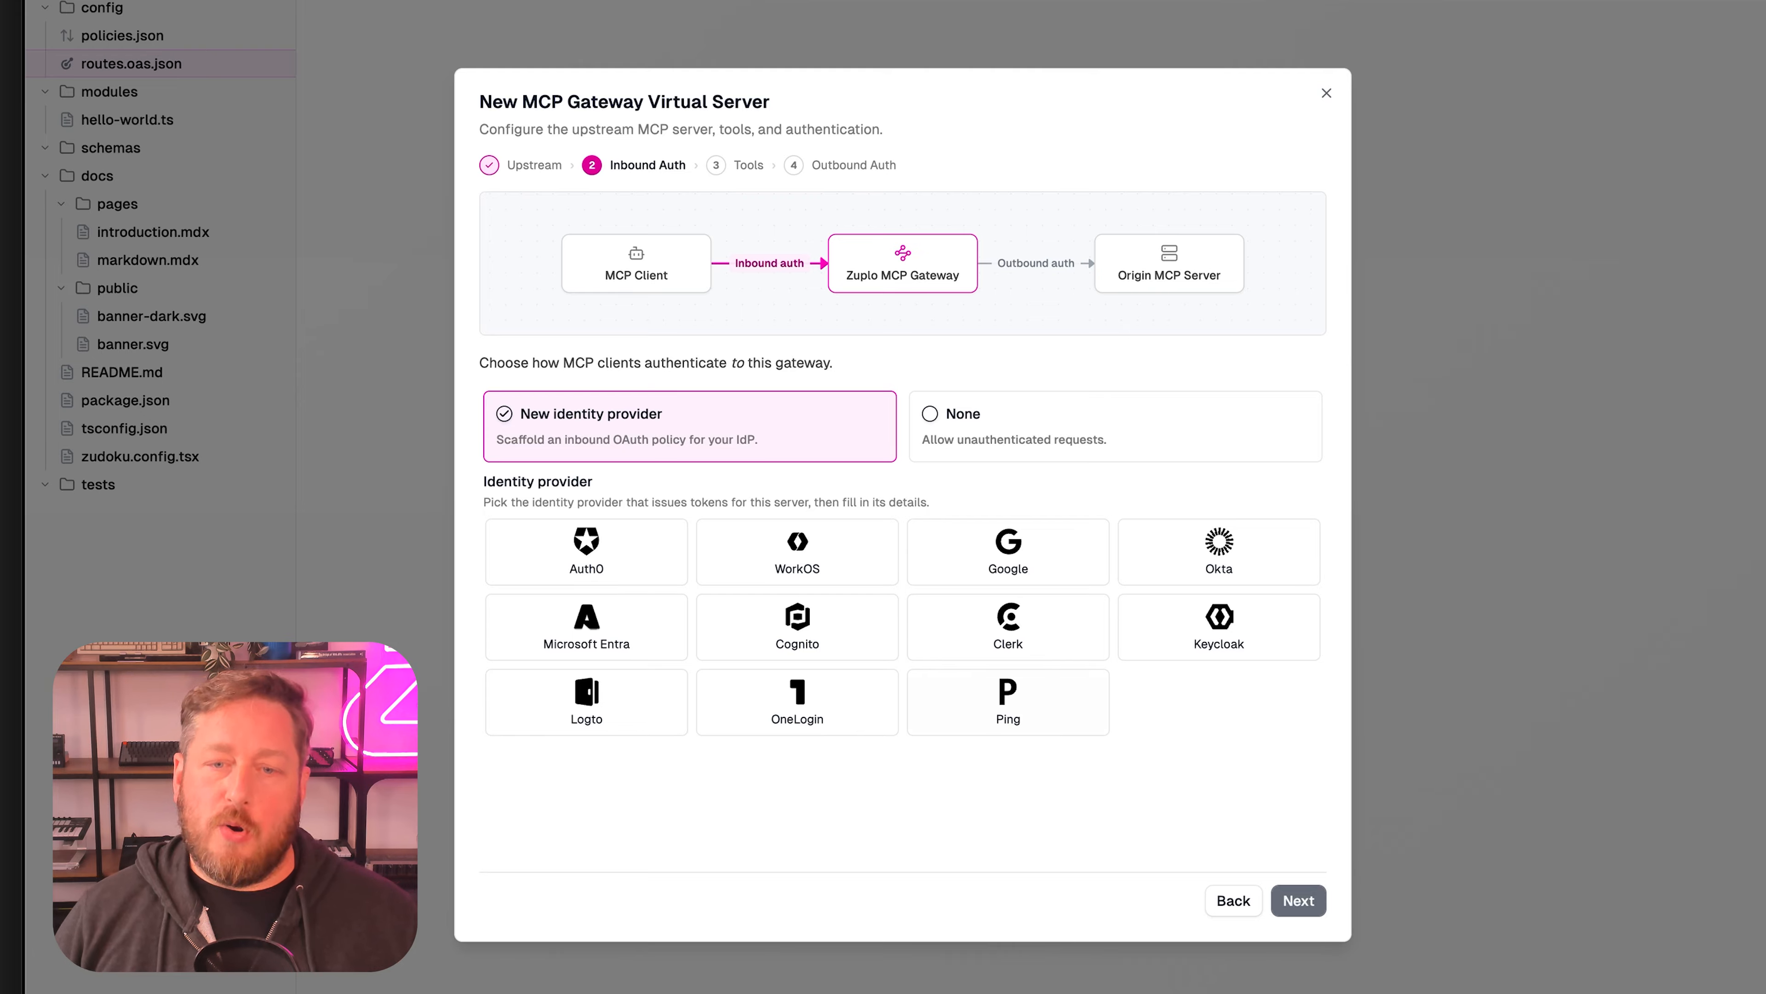
Choose Auth0 as the inbound identity provider, keeping the default environment-variable settings.
left_click(586, 551)
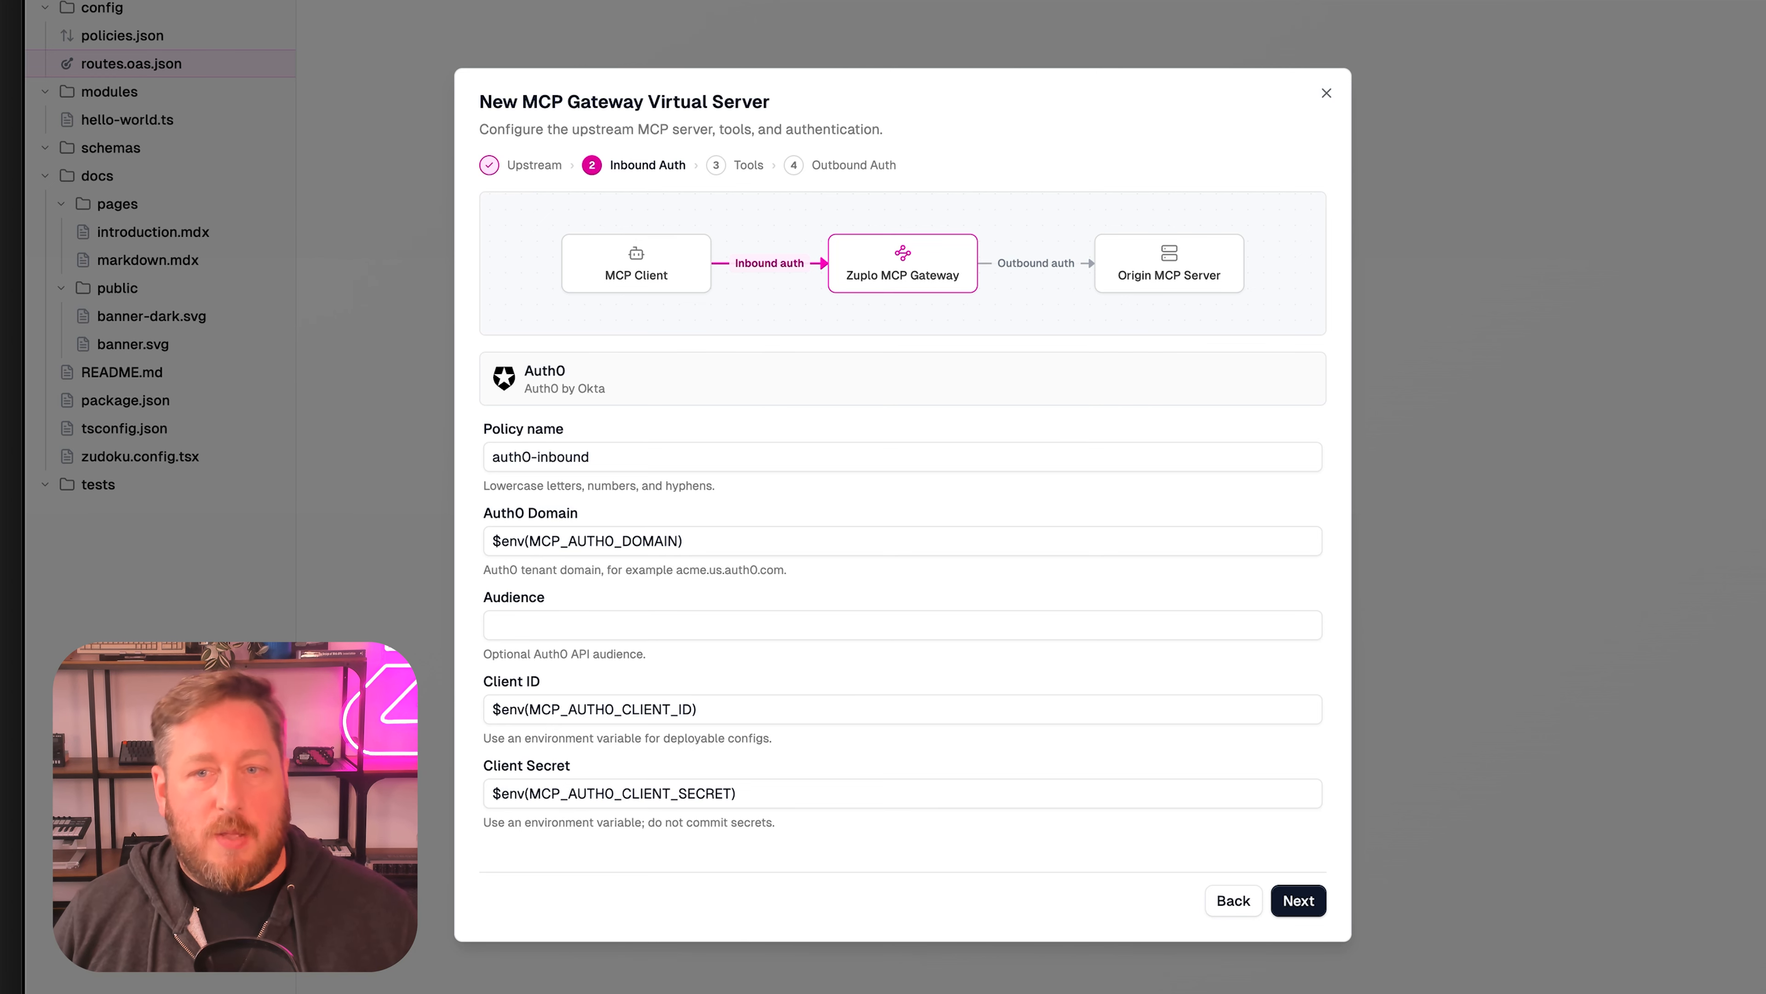
left_click(1298, 900)
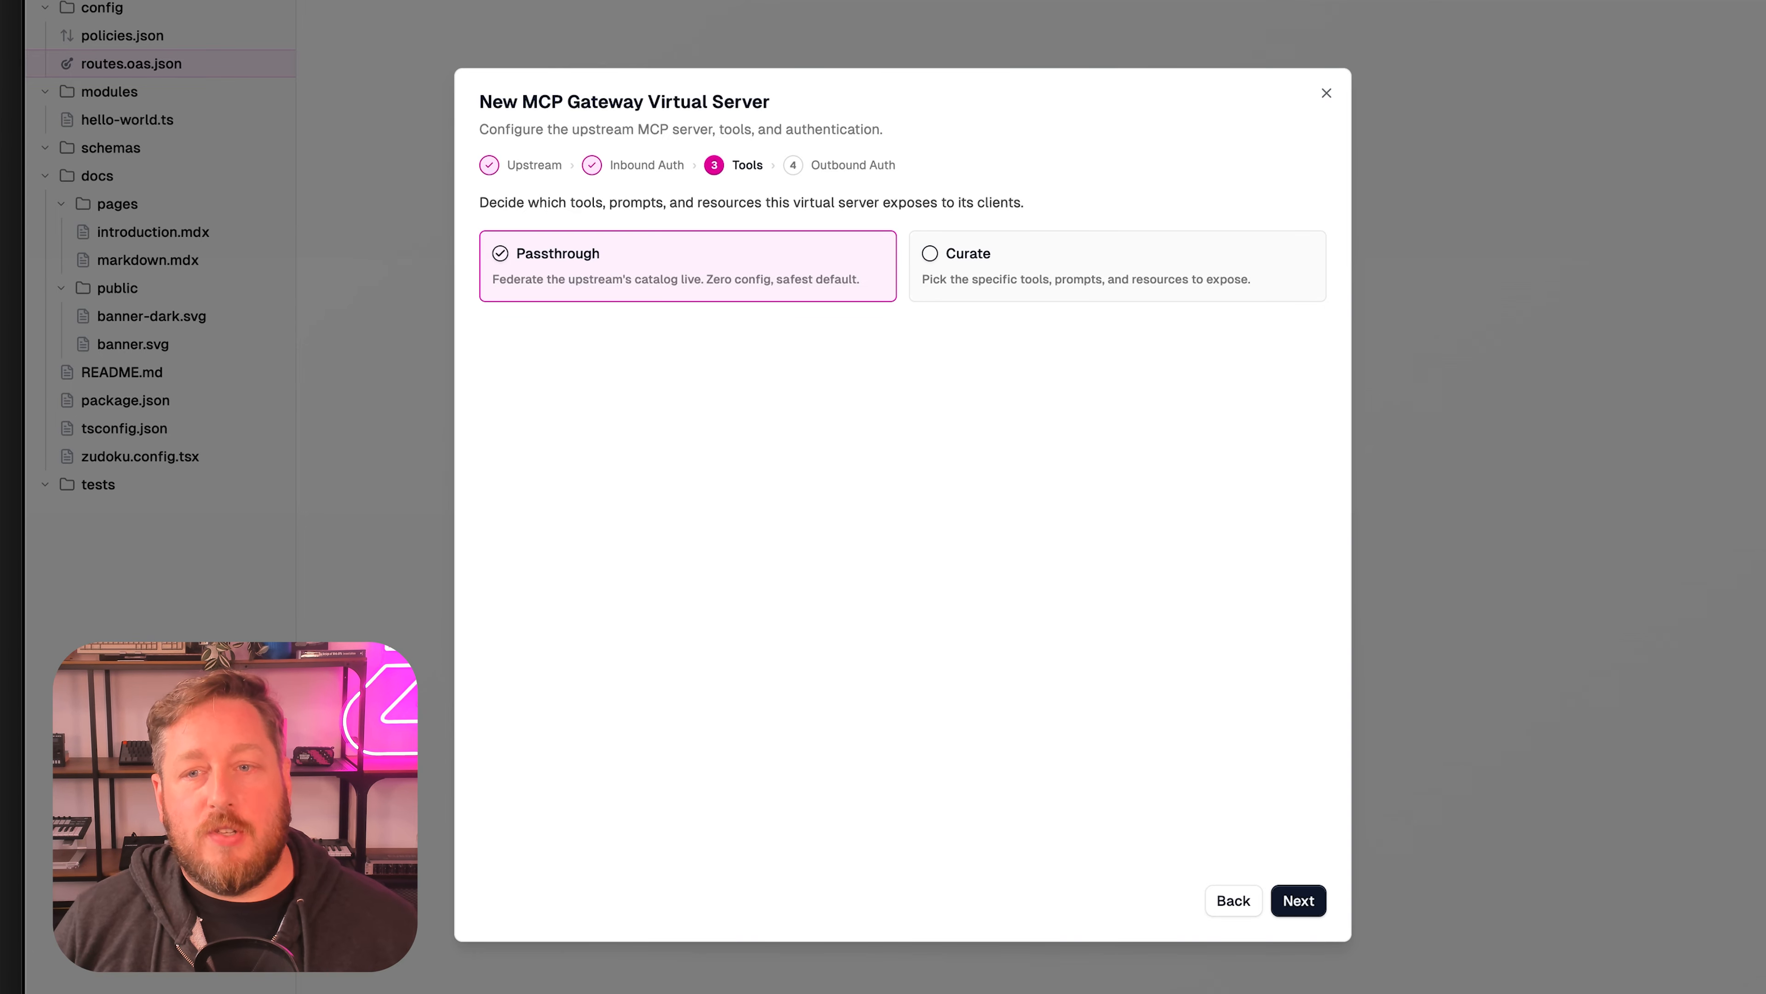
Switch tools to Curate and deselect the whole Destructive tool group, keeping read-only and safe write tools.
left_click(1118, 266)
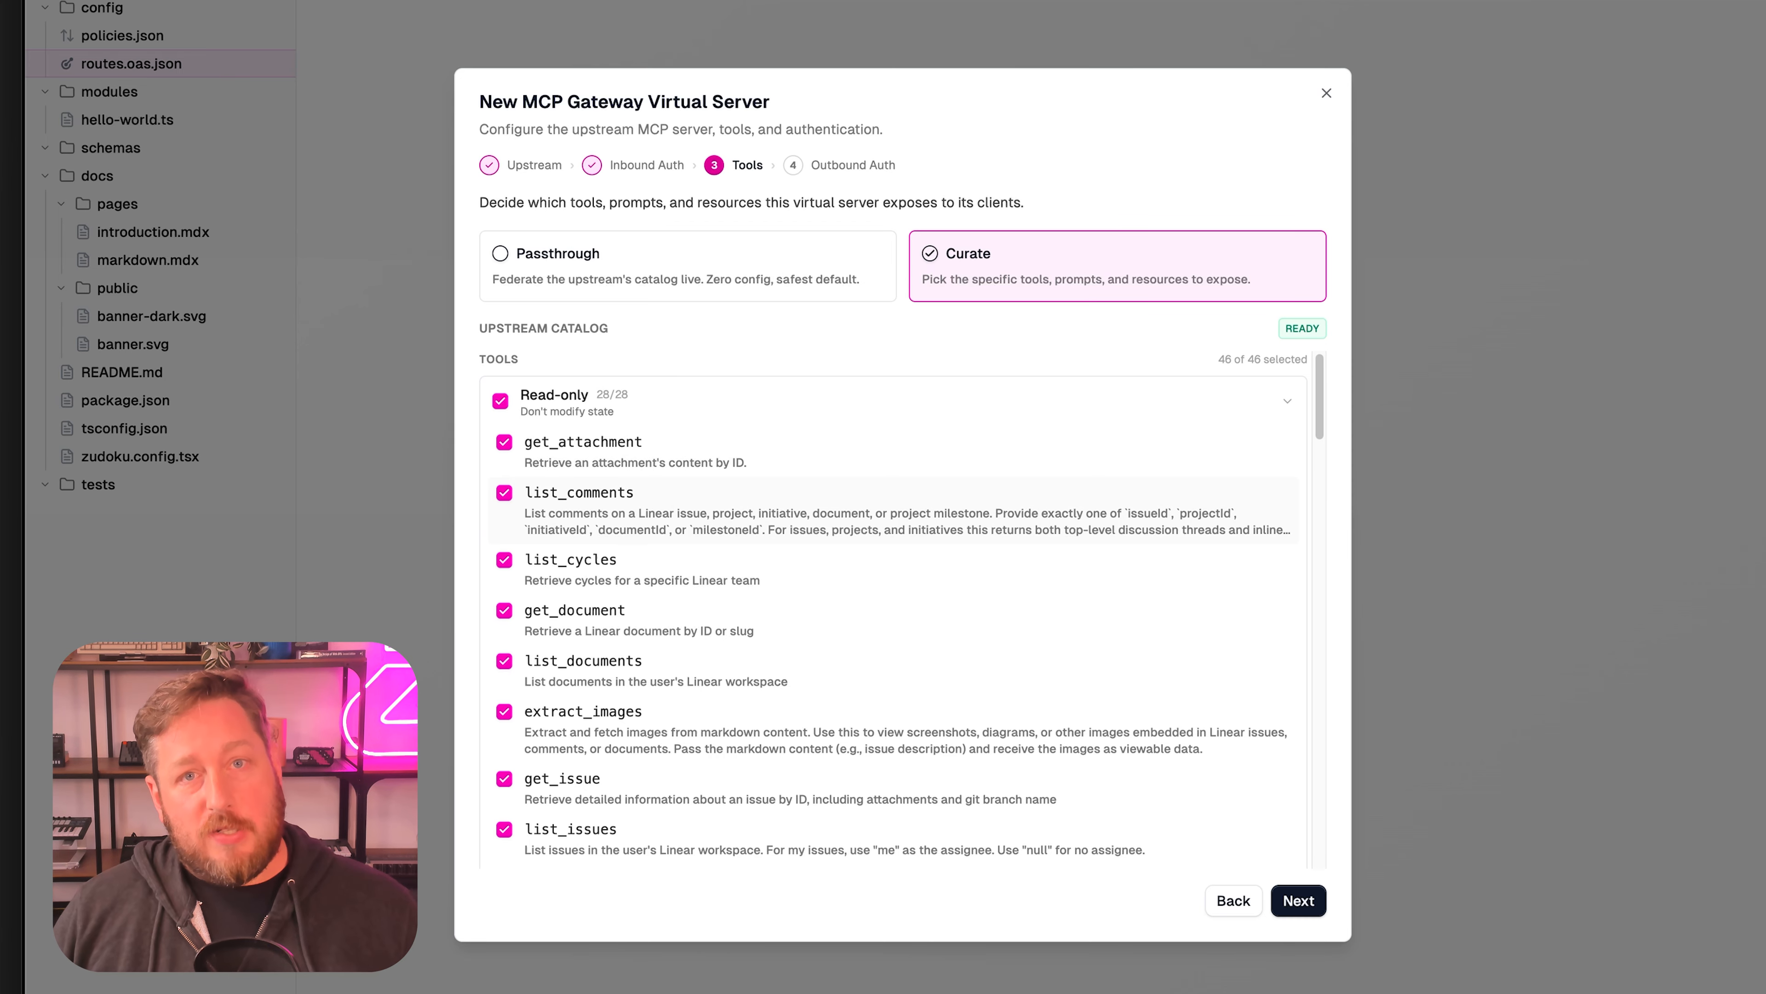
scroll(897, 613, "down", 15)
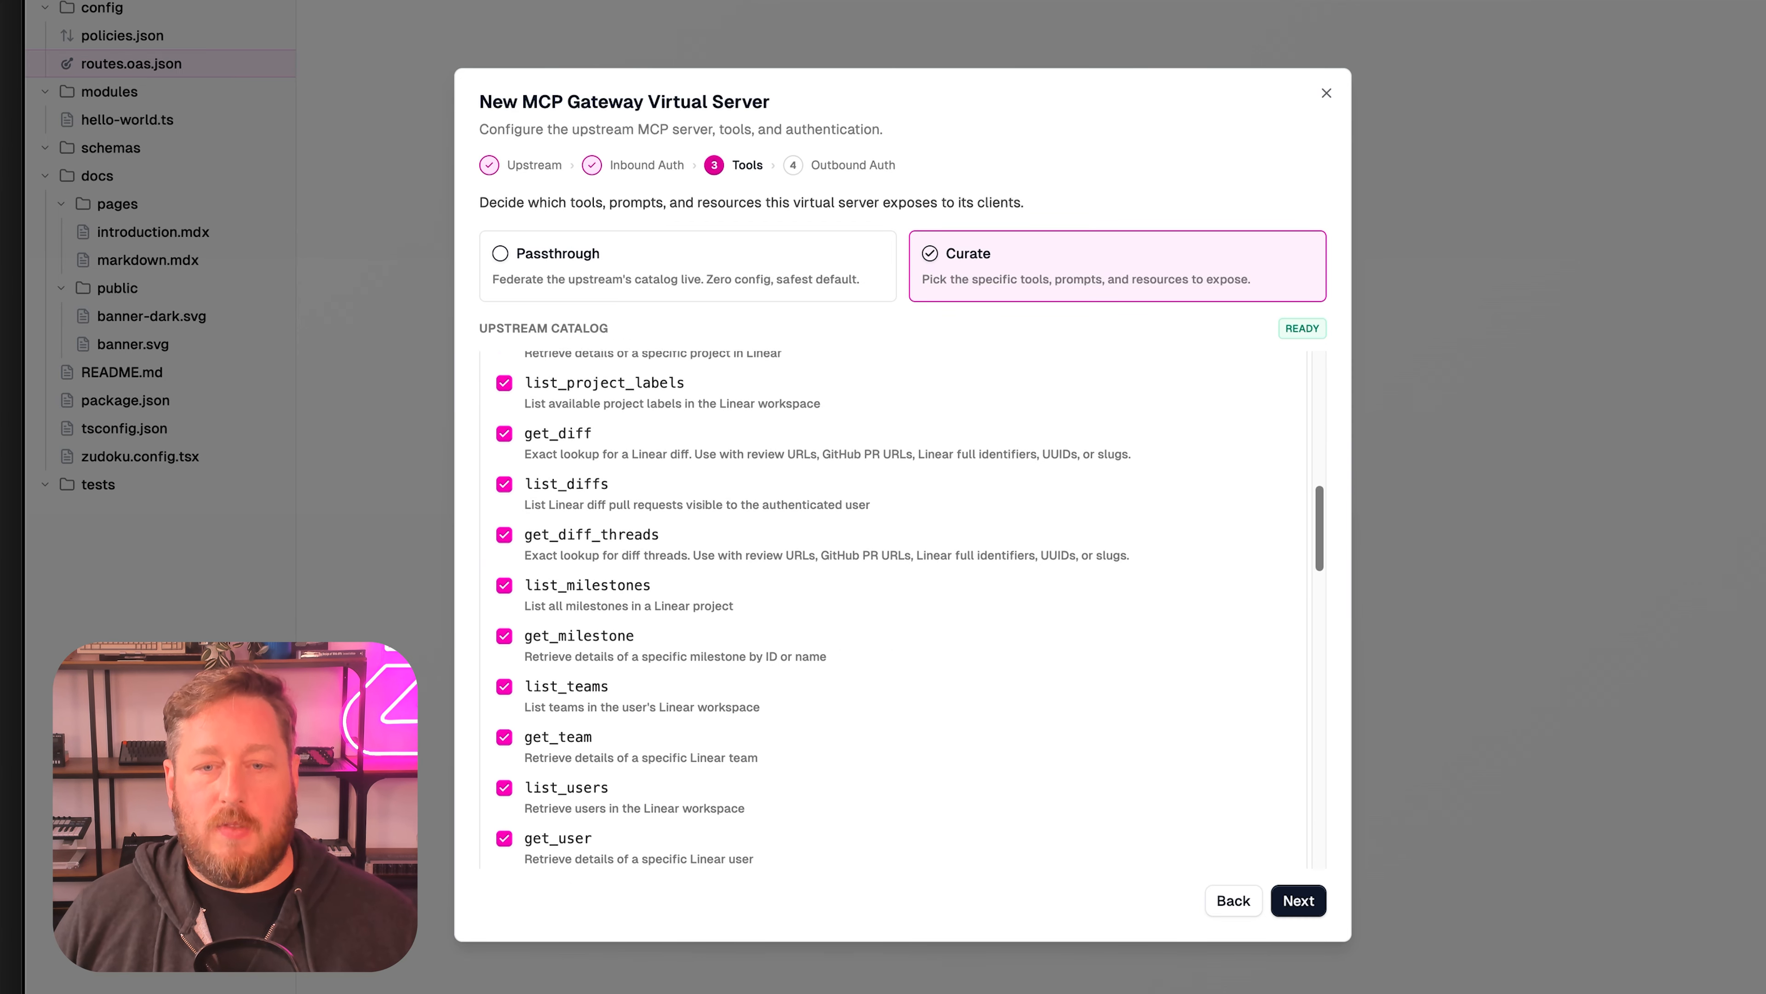
scroll(894, 609, "down", 4)
scroll(894, 609, "down", 5)
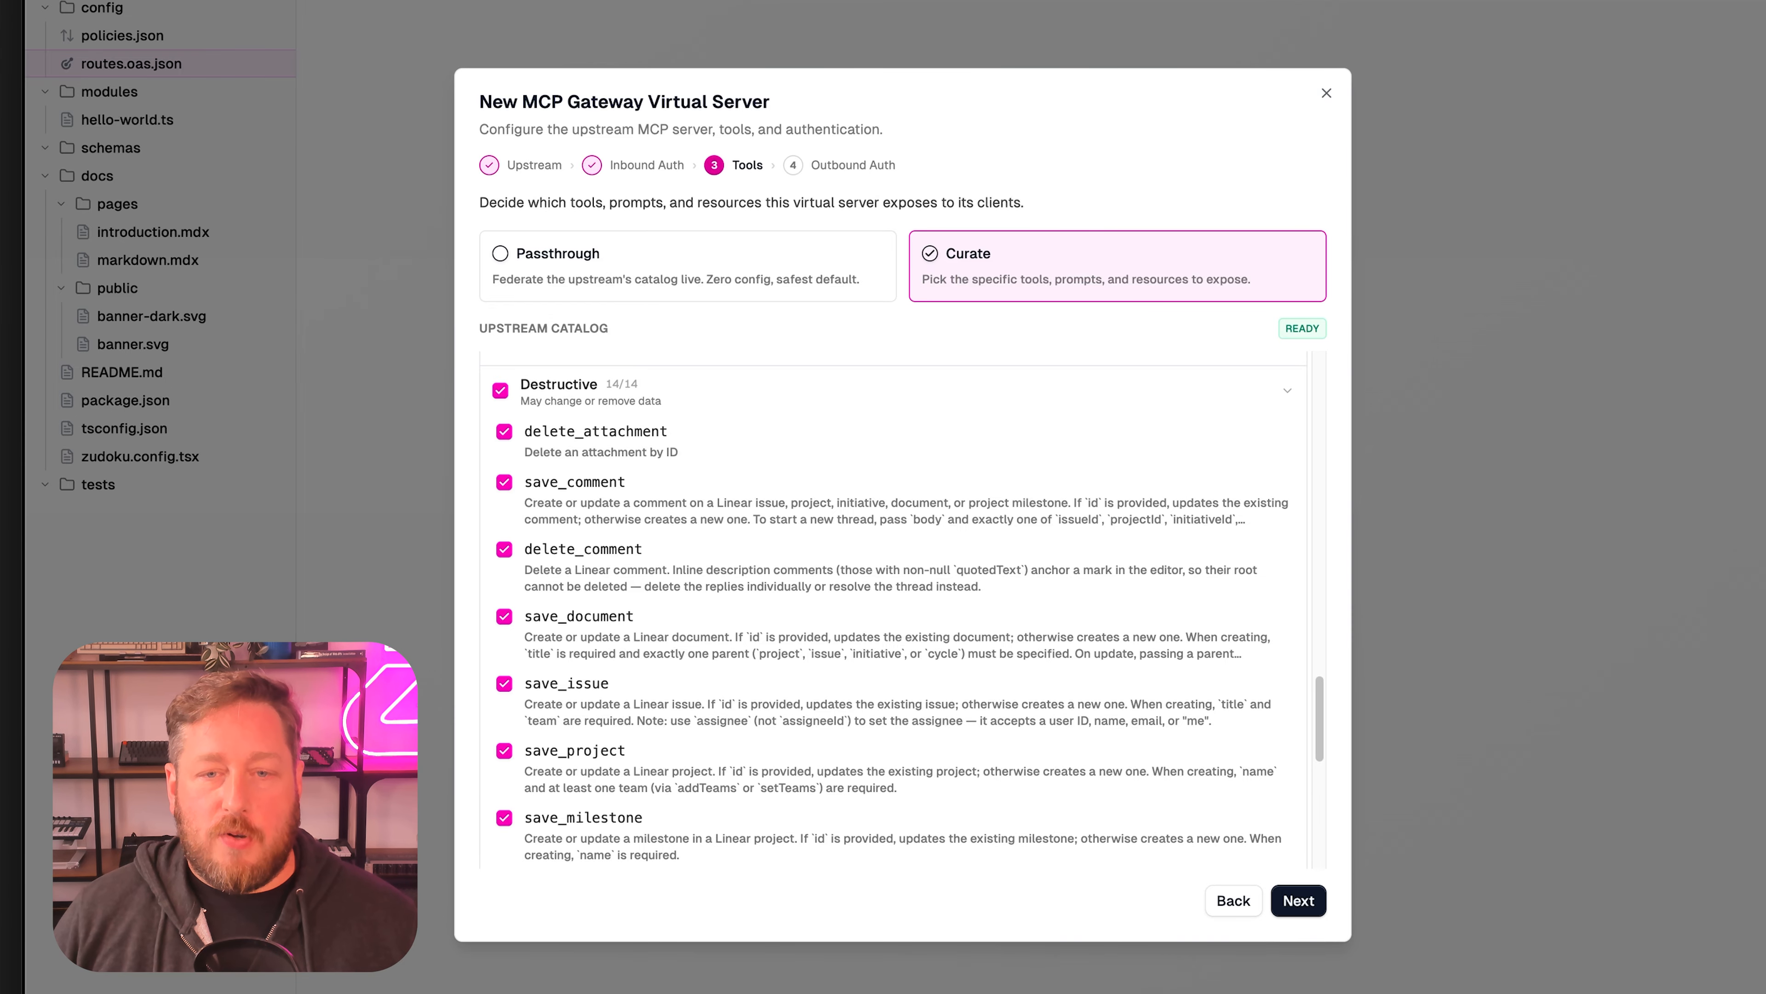
left_click(500, 391)
left_click_drag(1320, 719, 1320, 823)
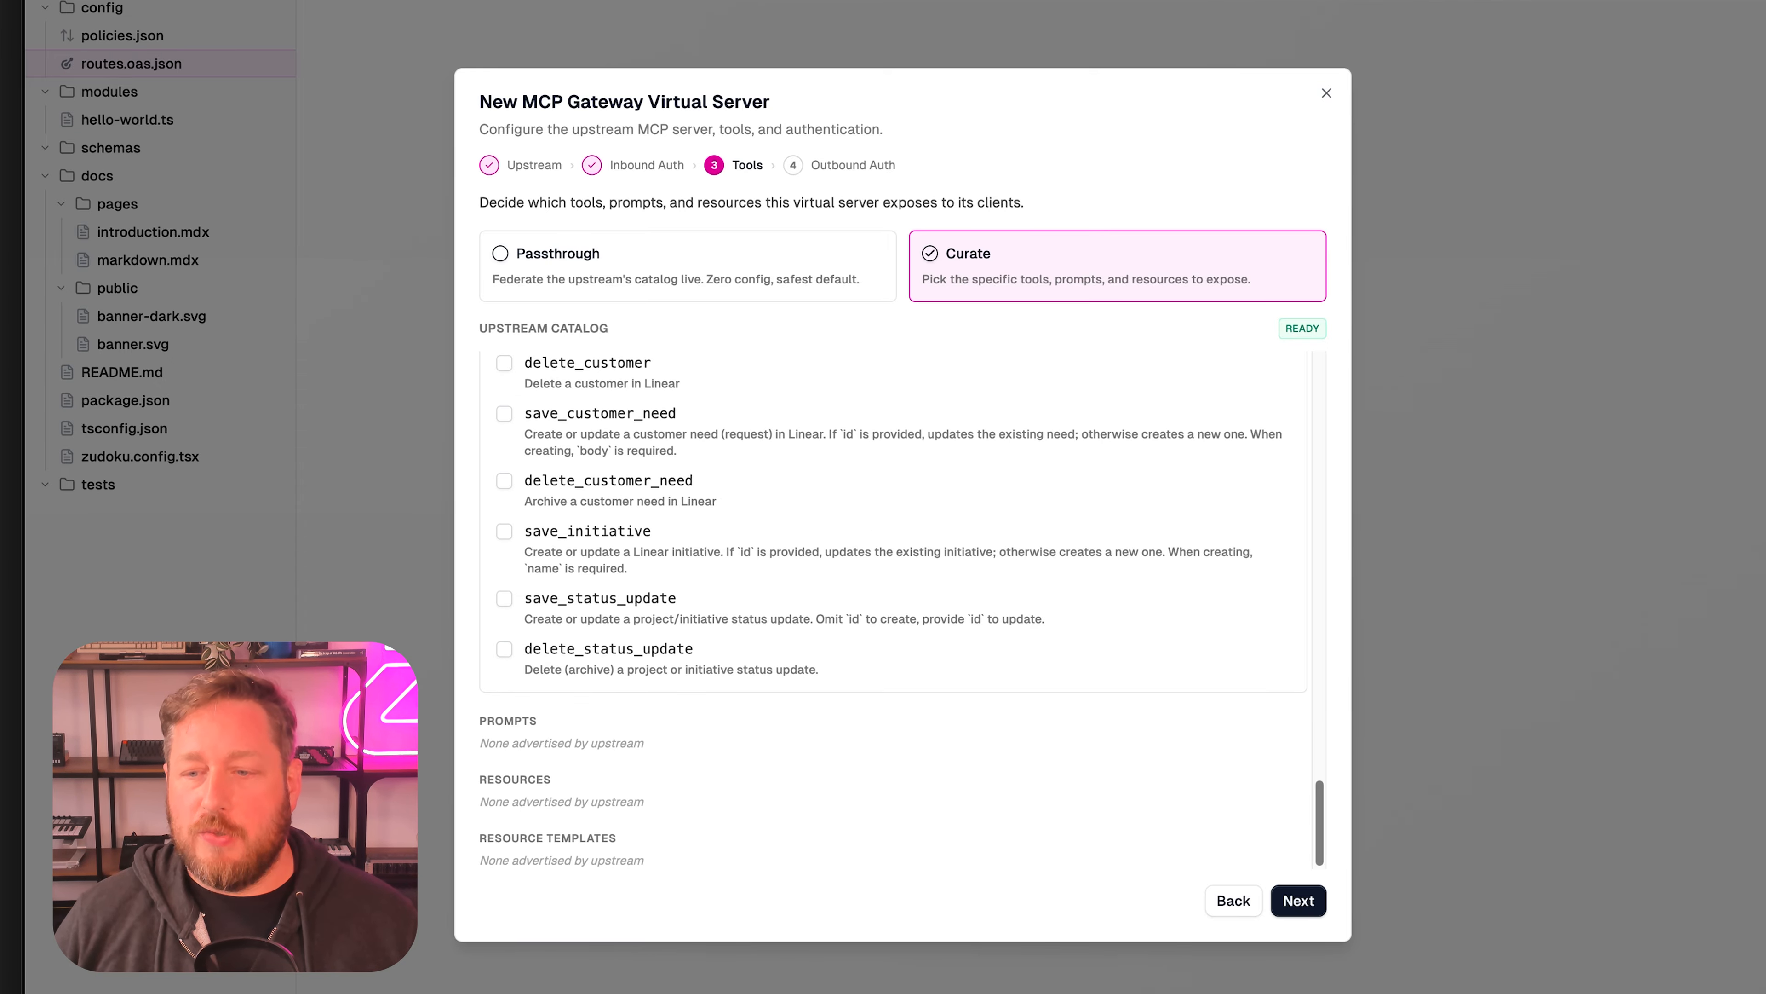
scroll(897, 609, "up", 15)
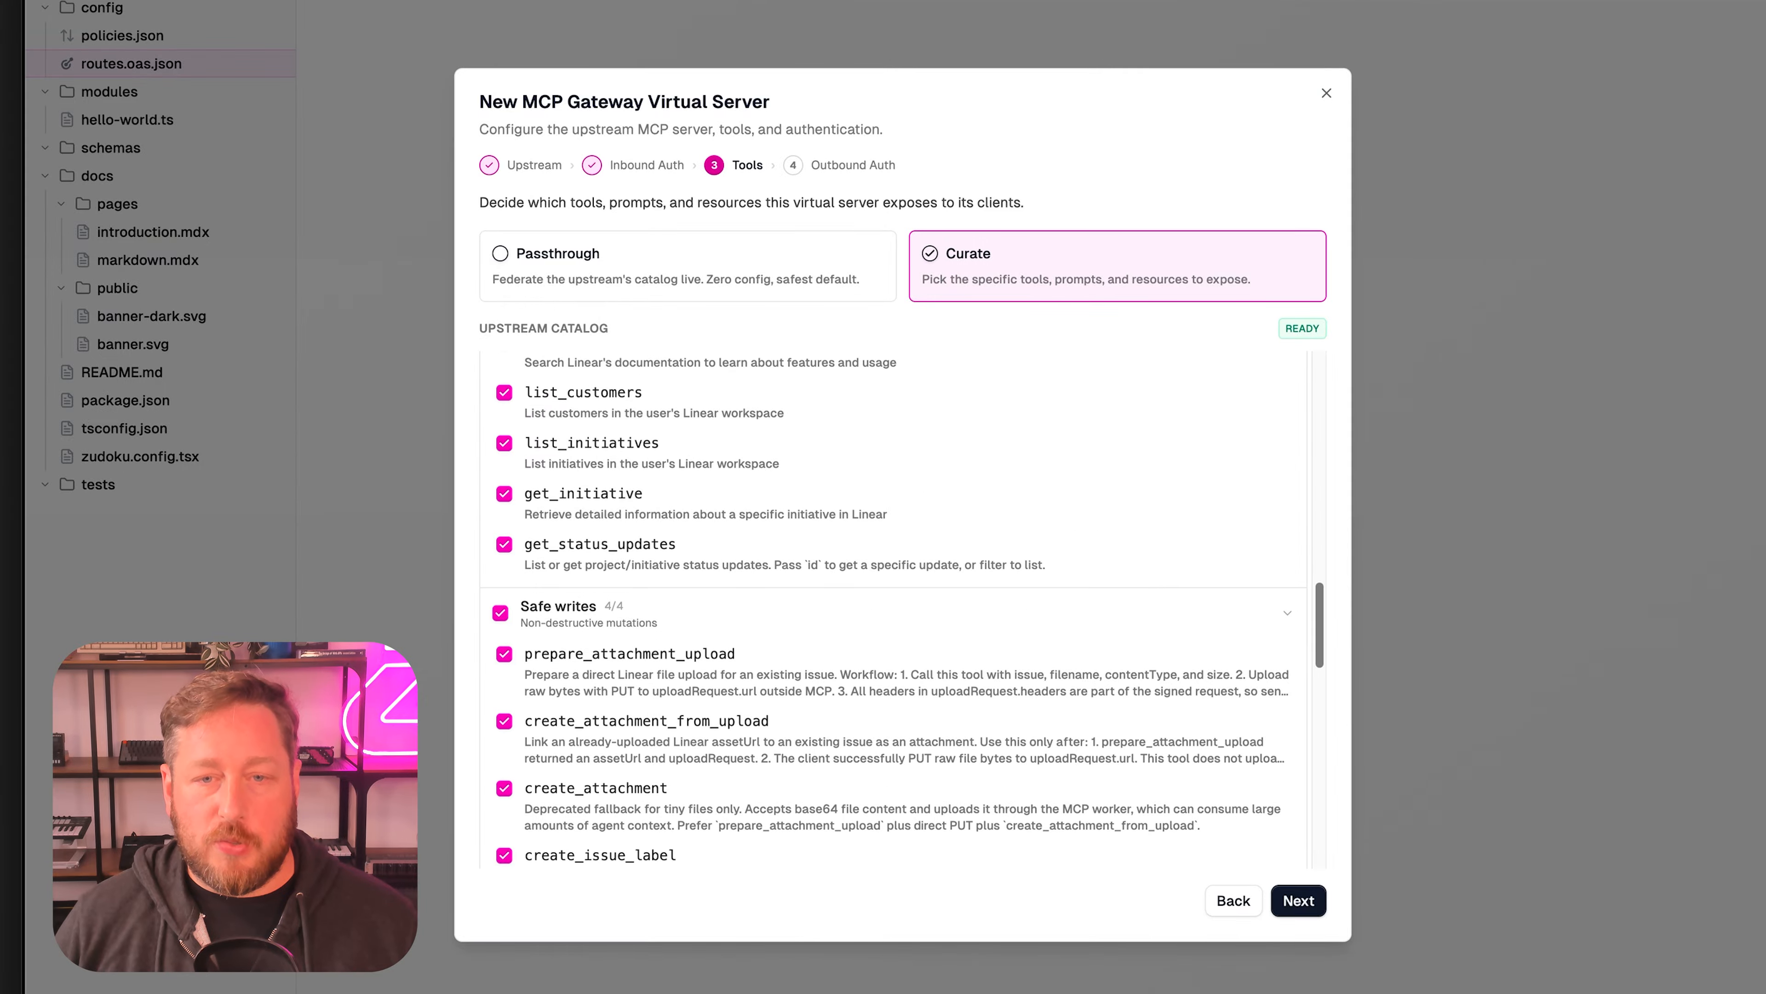
scroll(897, 609, "down", 20)
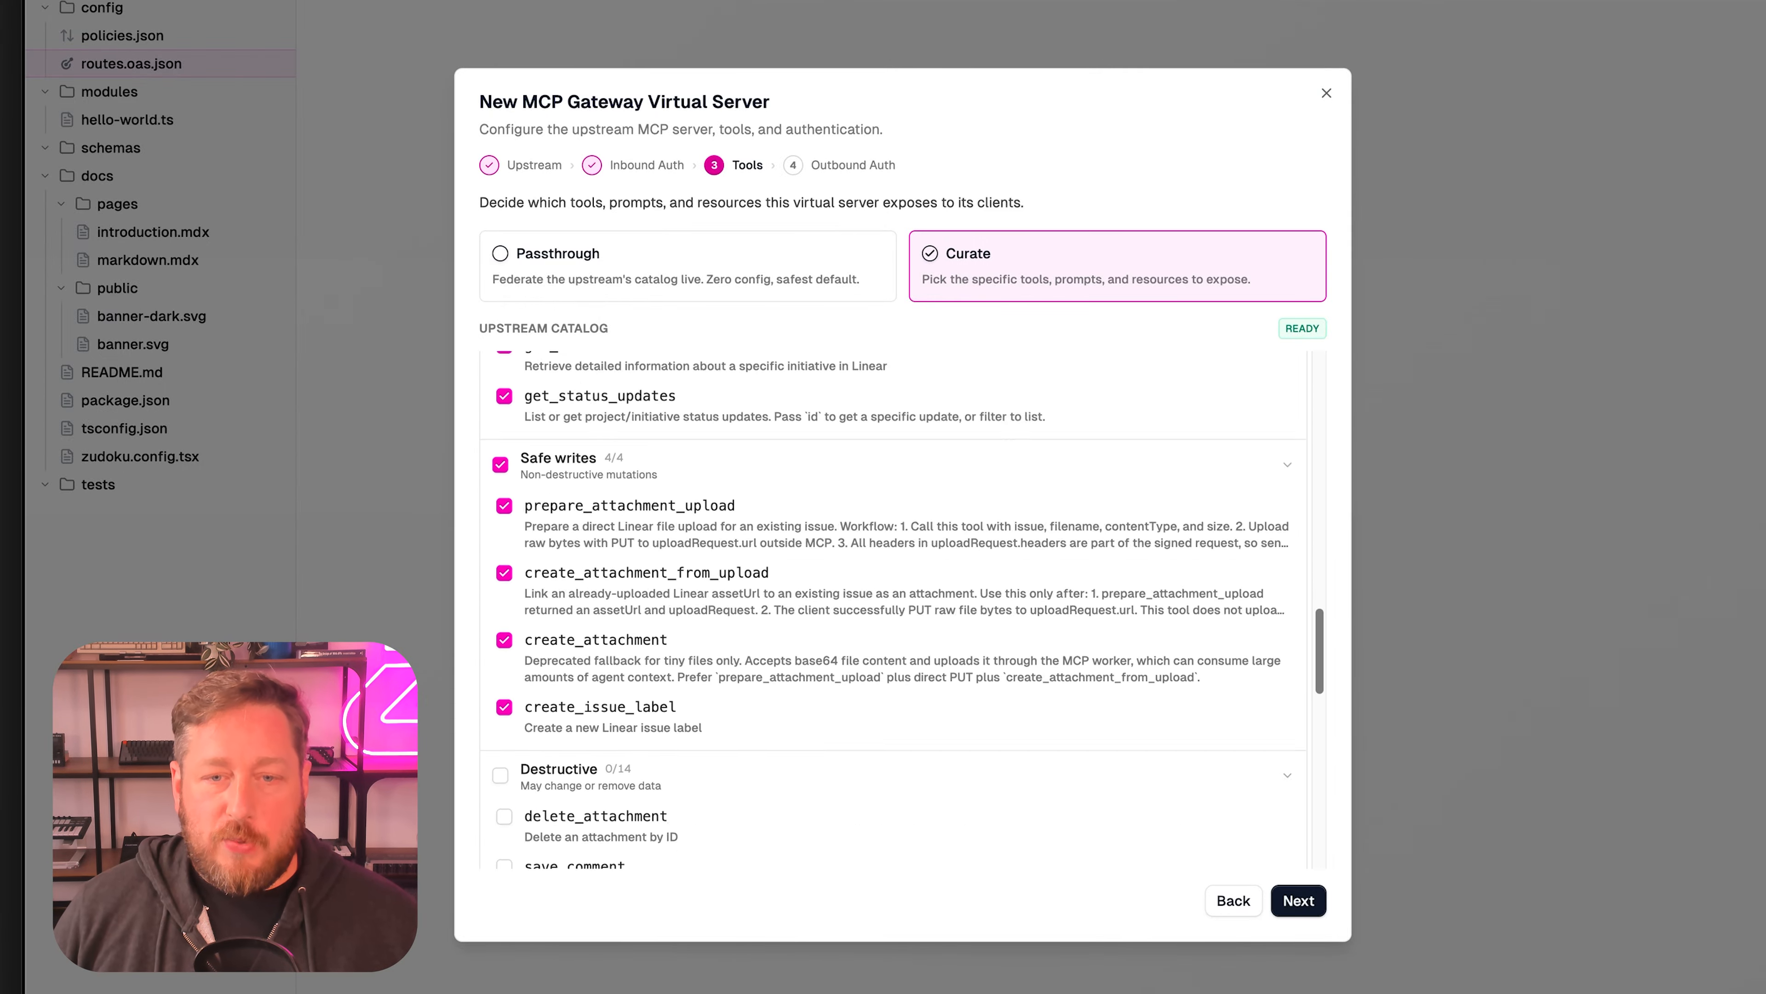
scroll(897, 532, "down", 4)
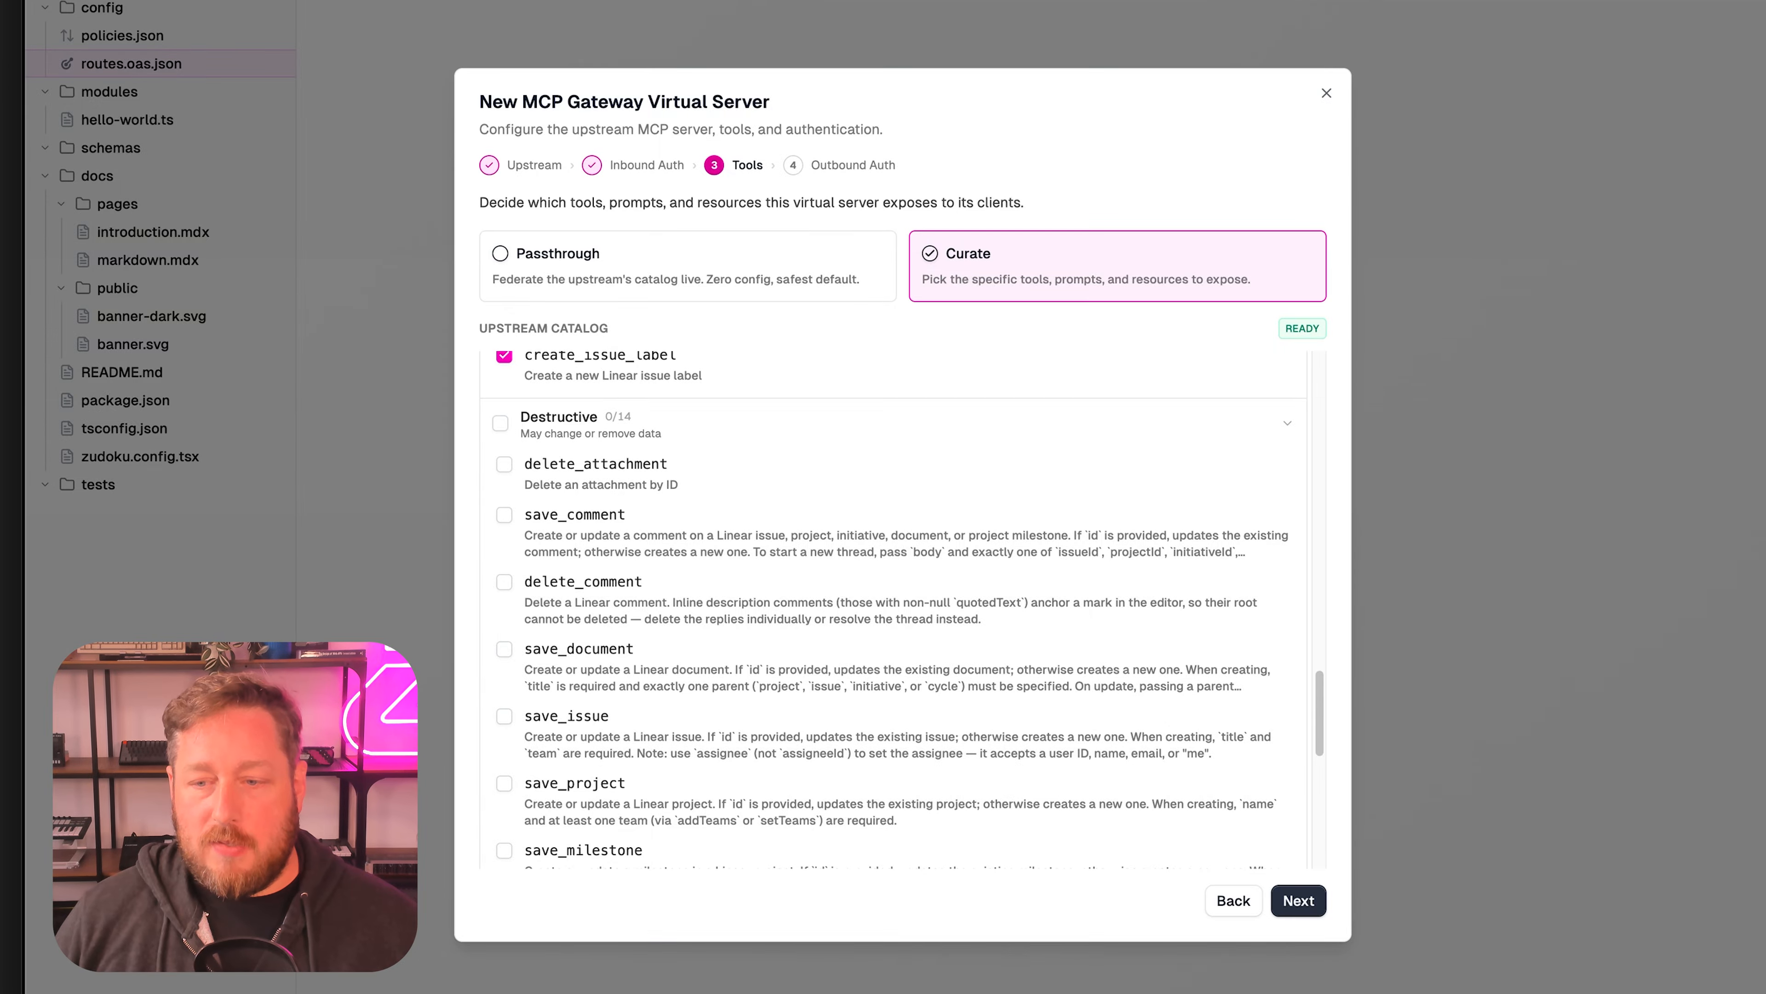
left_click(1298, 901)
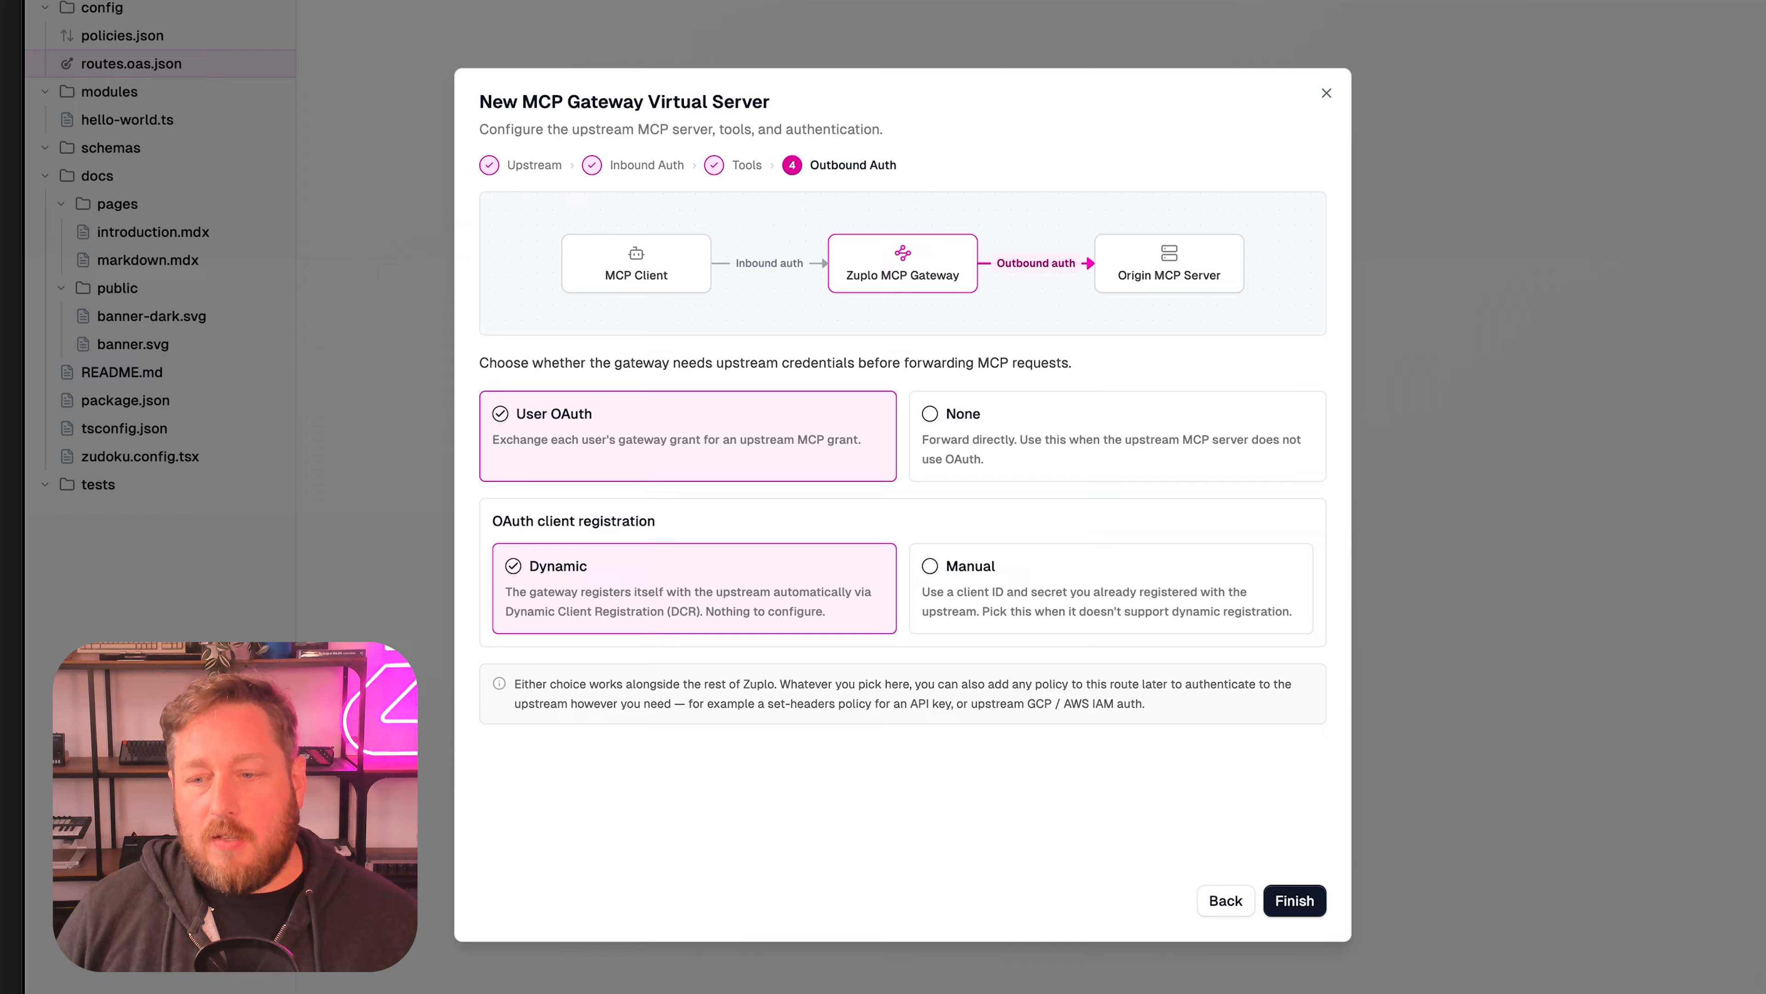
Finish the wizard with dynamic User OAuth outbound auth and save the project.
left_click(1294, 900)
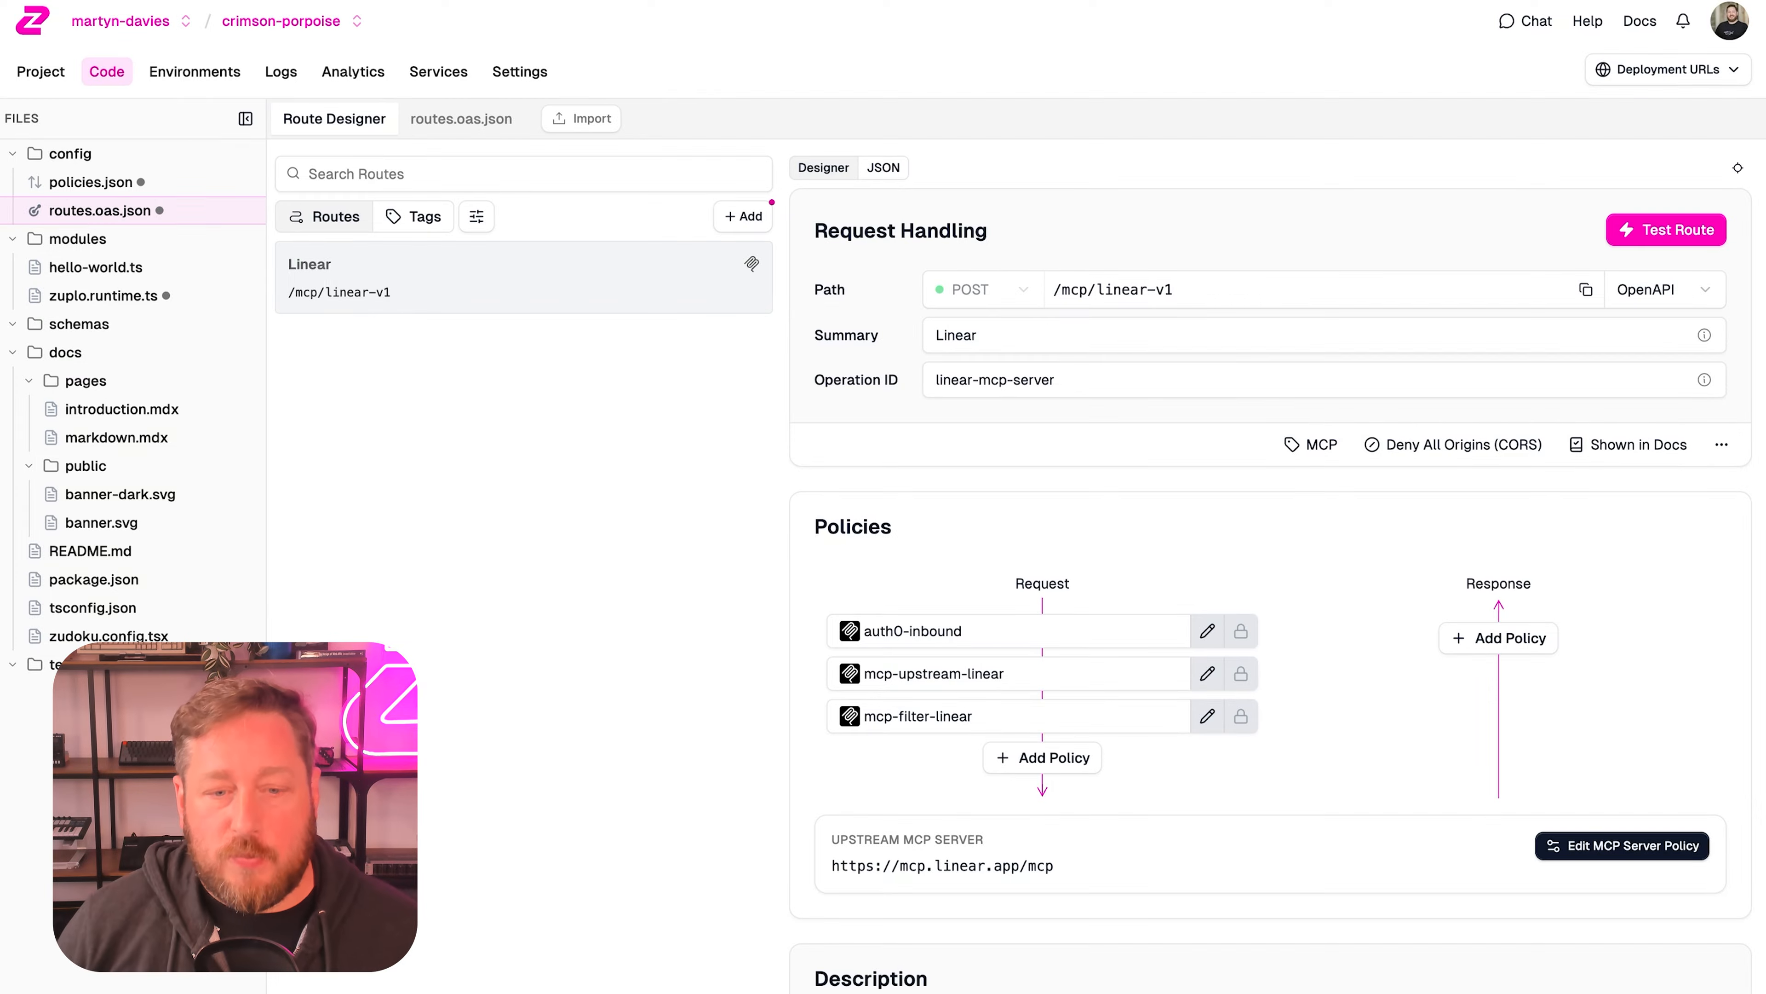
key("ctrl+s")
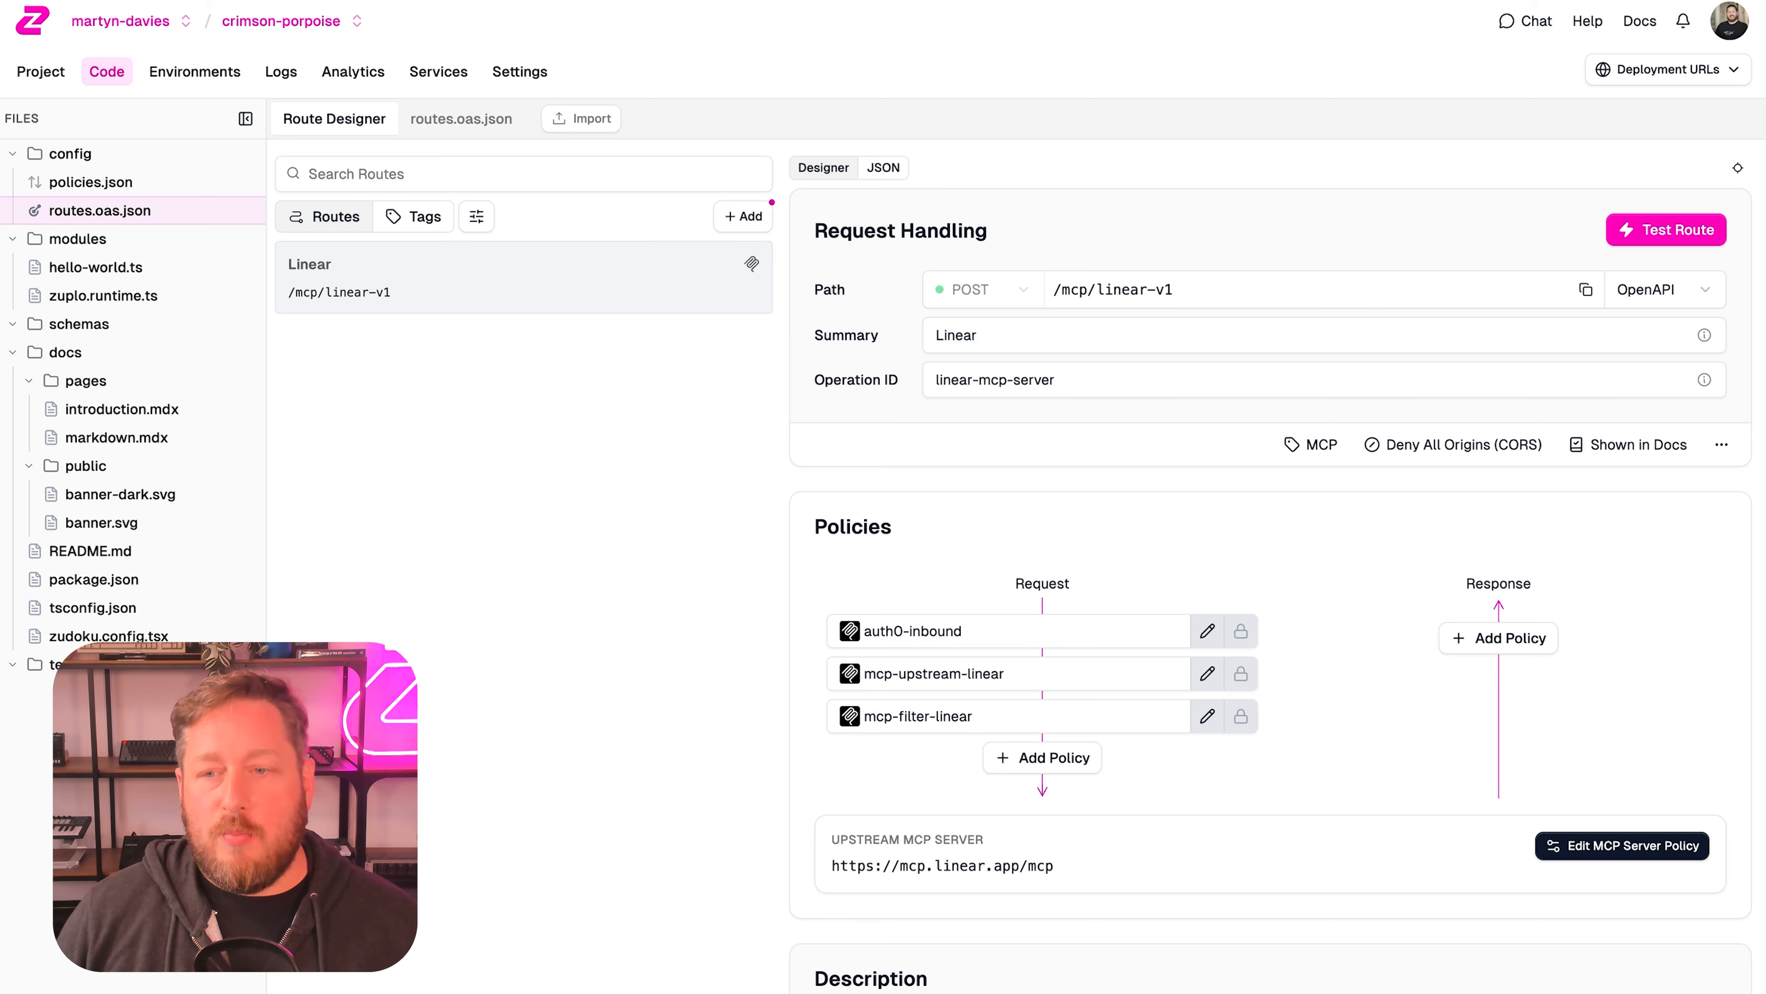
Inspect the auth0-inbound policy configuration and the Auth0 environment variables in project settings.
left_click(1208, 631)
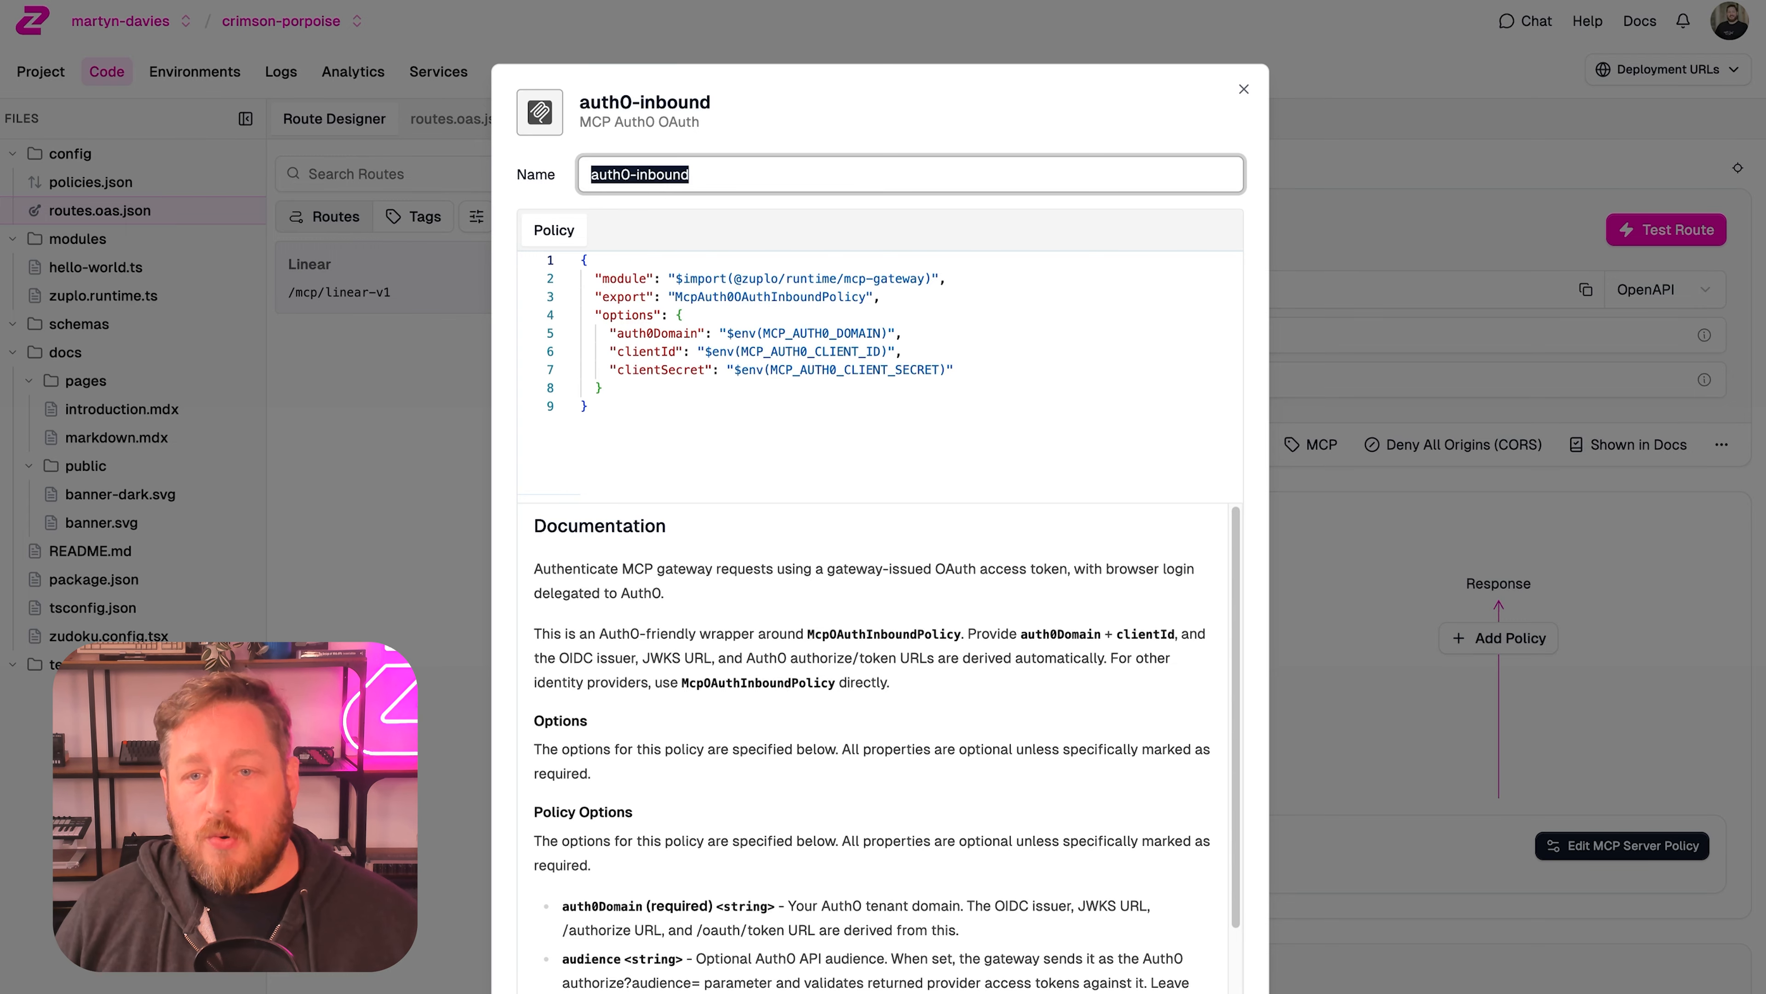
key("Escape")
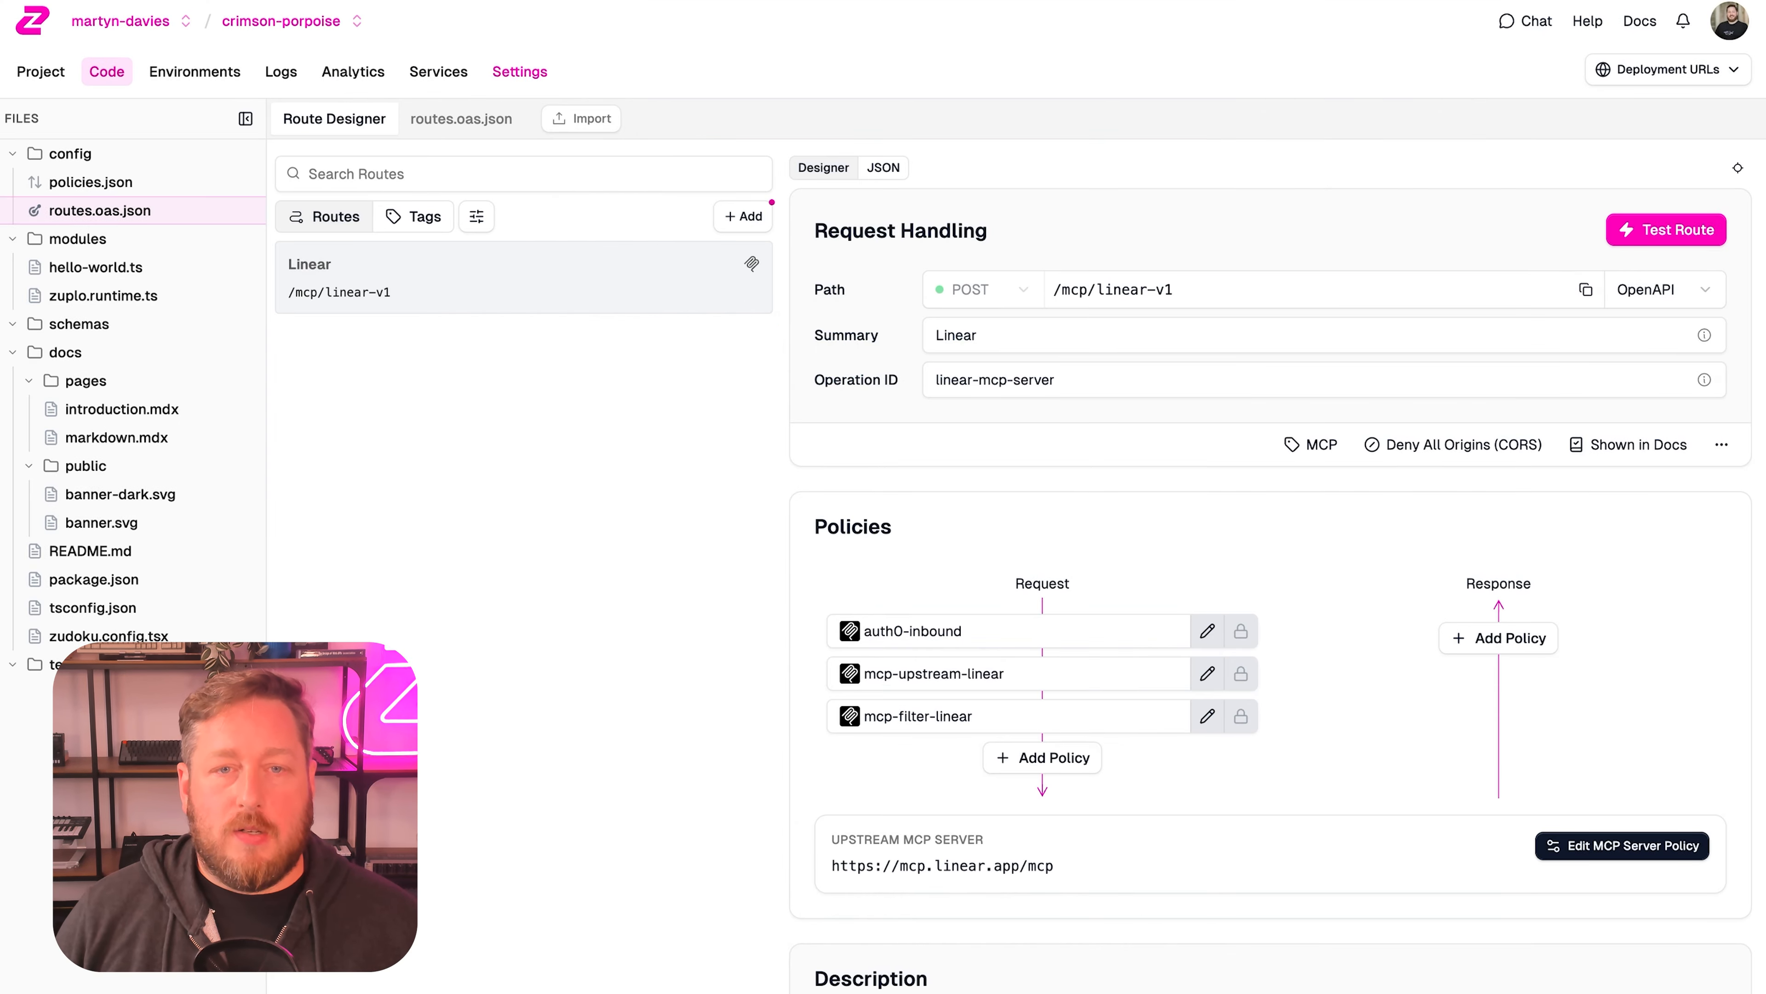
left_click(519, 70)
left_click(409, 331)
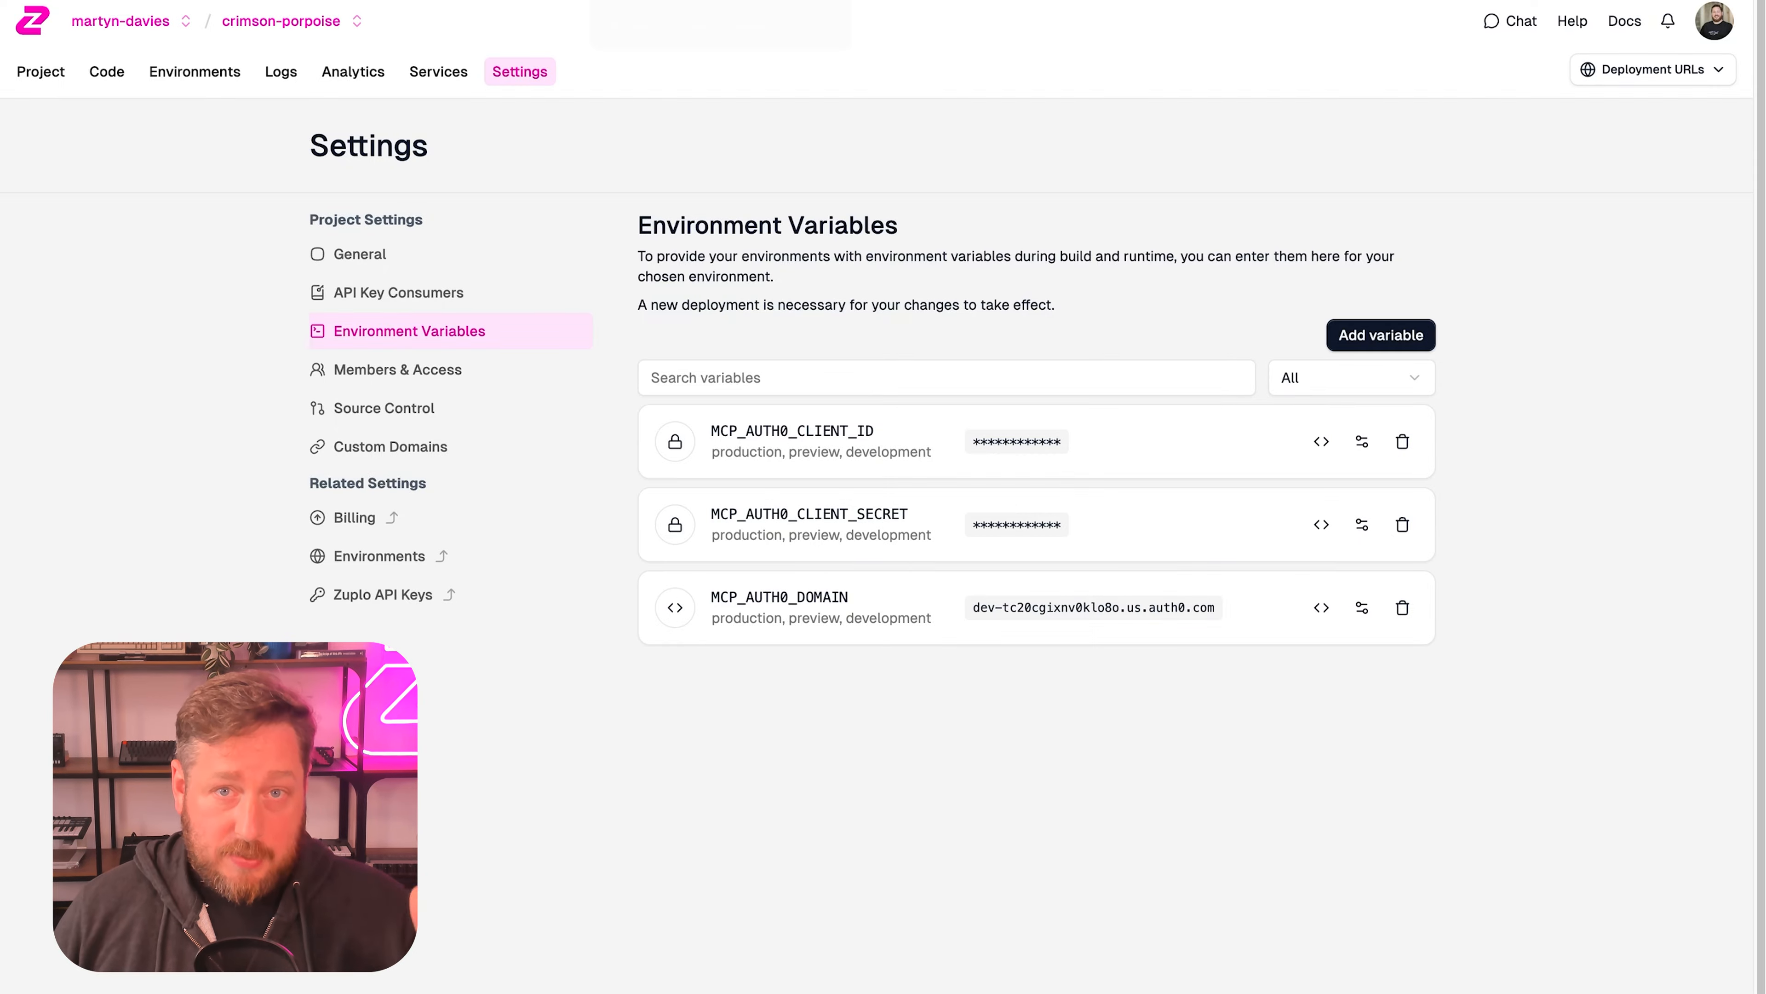
left_click(682, 1)
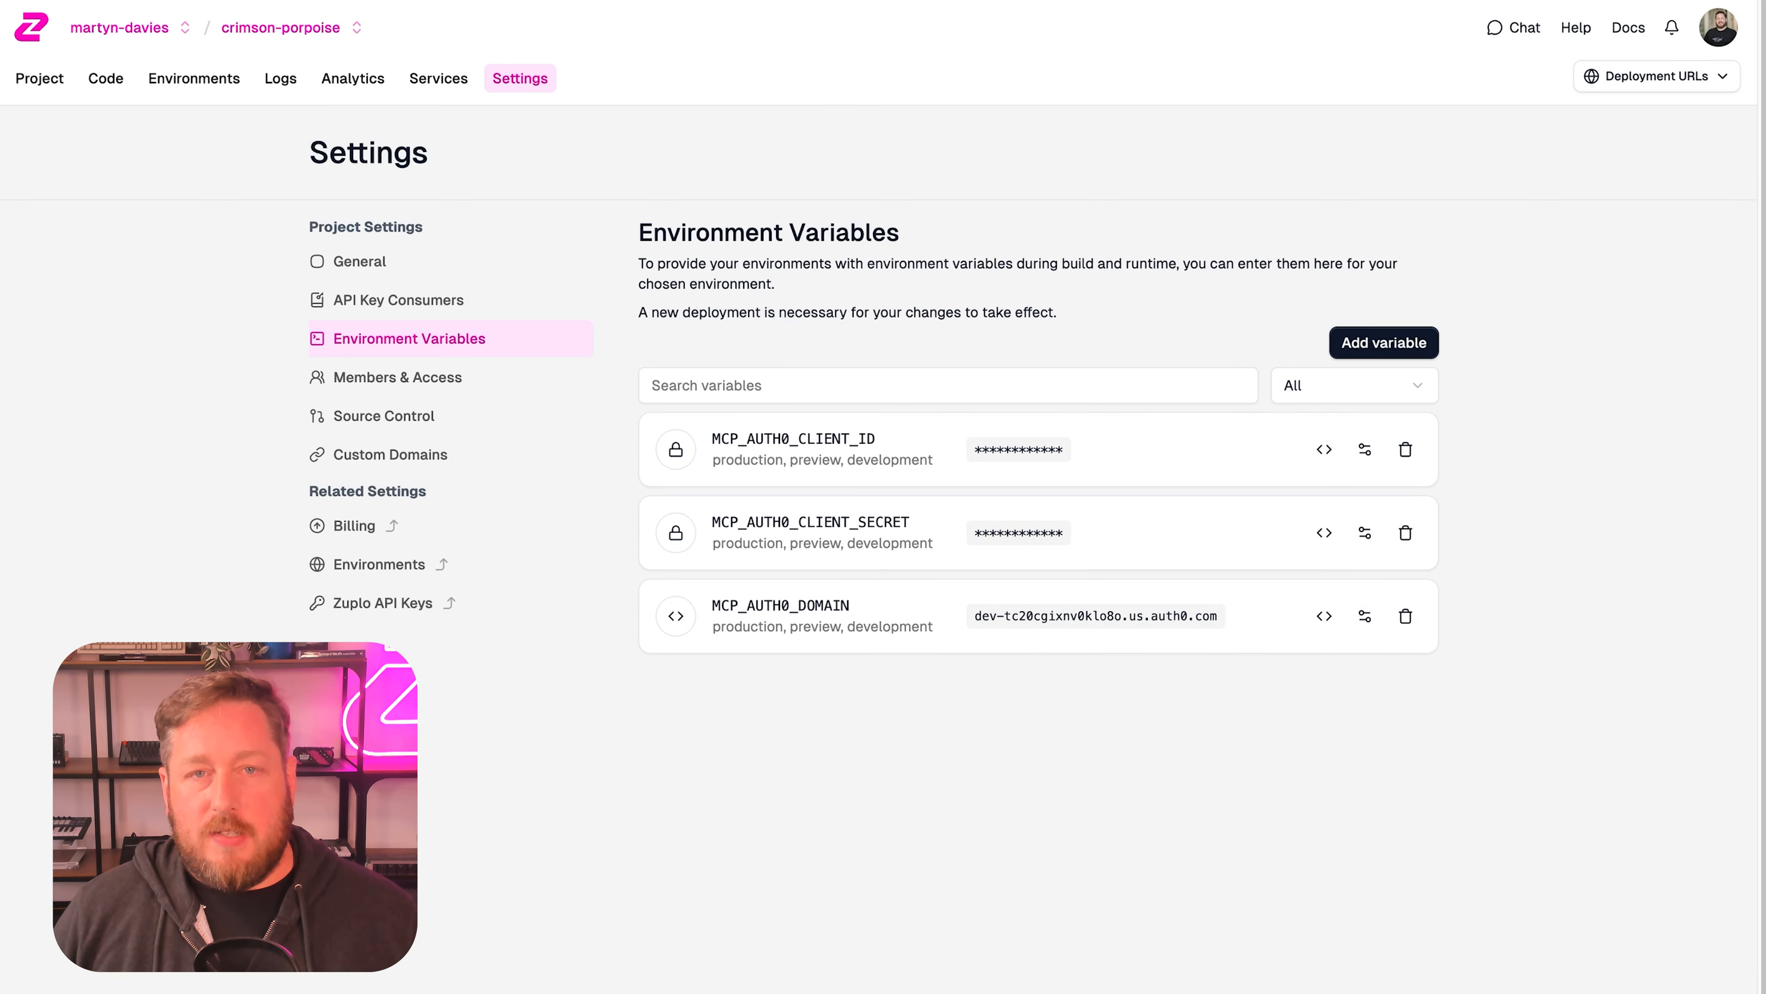
Copy the working copy's gateway URL from the deployment URLs.
left_click(106, 79)
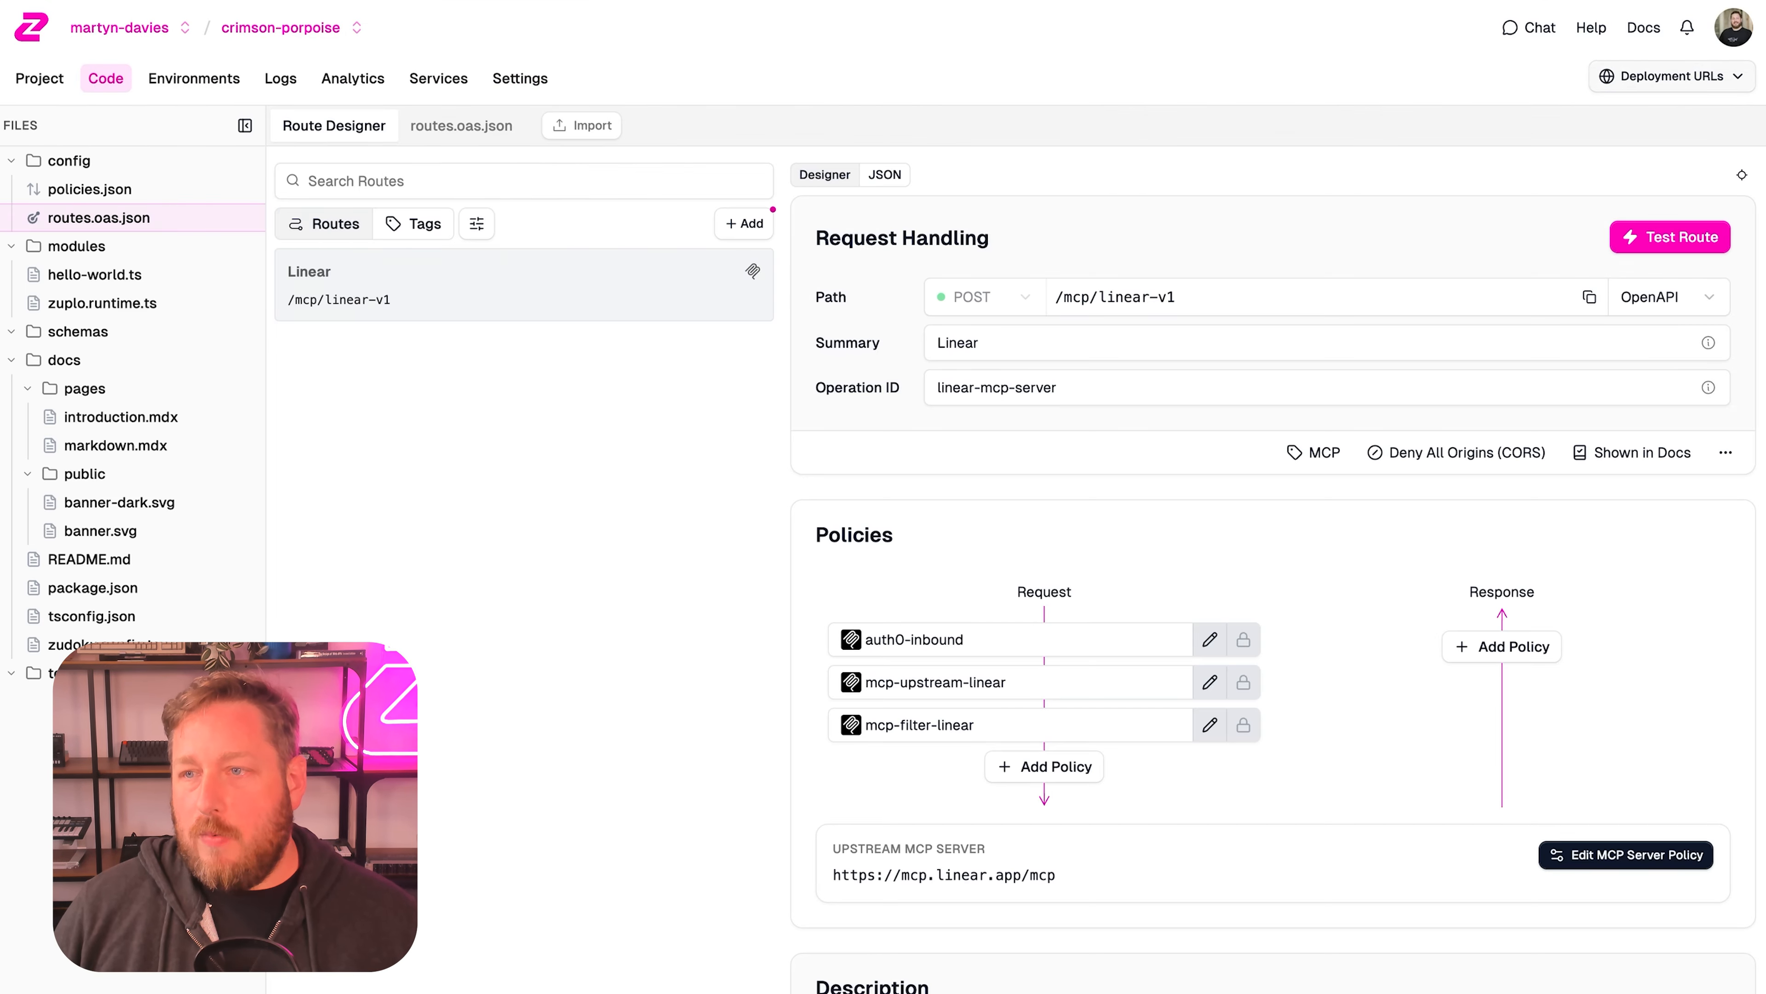
left_click(1672, 76)
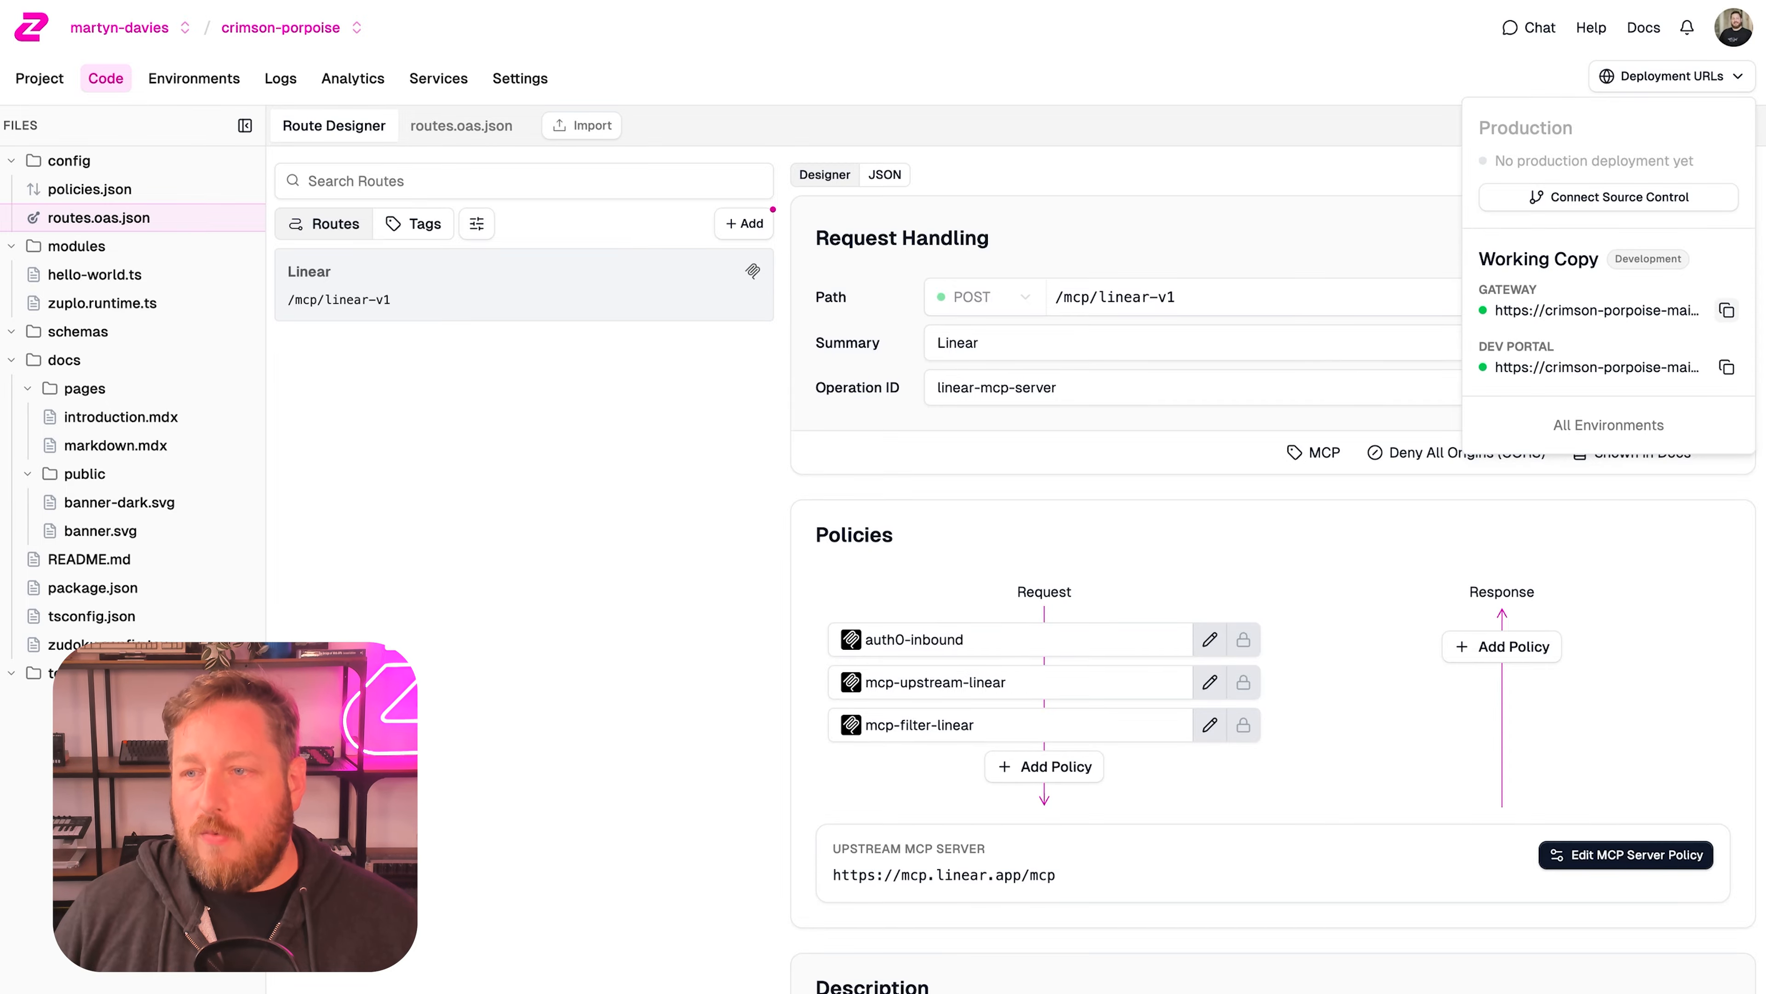
left_click(1726, 311)
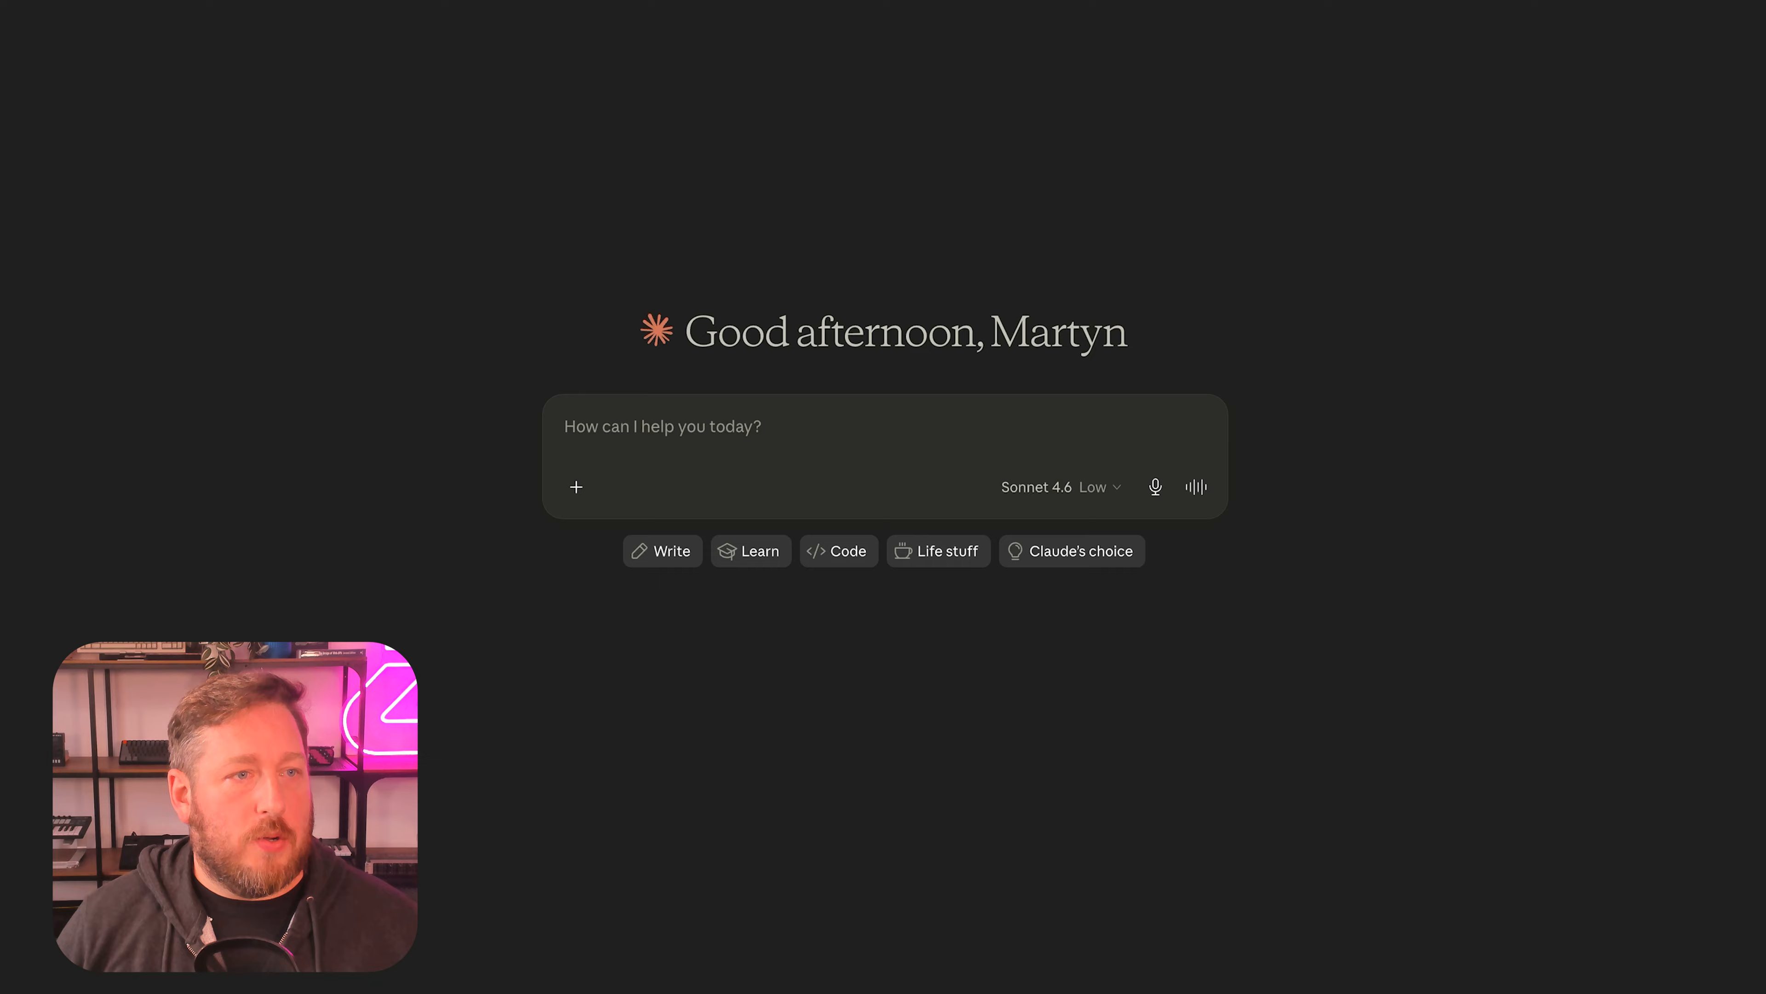
Switch to Claude and open the dialog for adding a custom connector in Connectors settings.
key("super+comma")
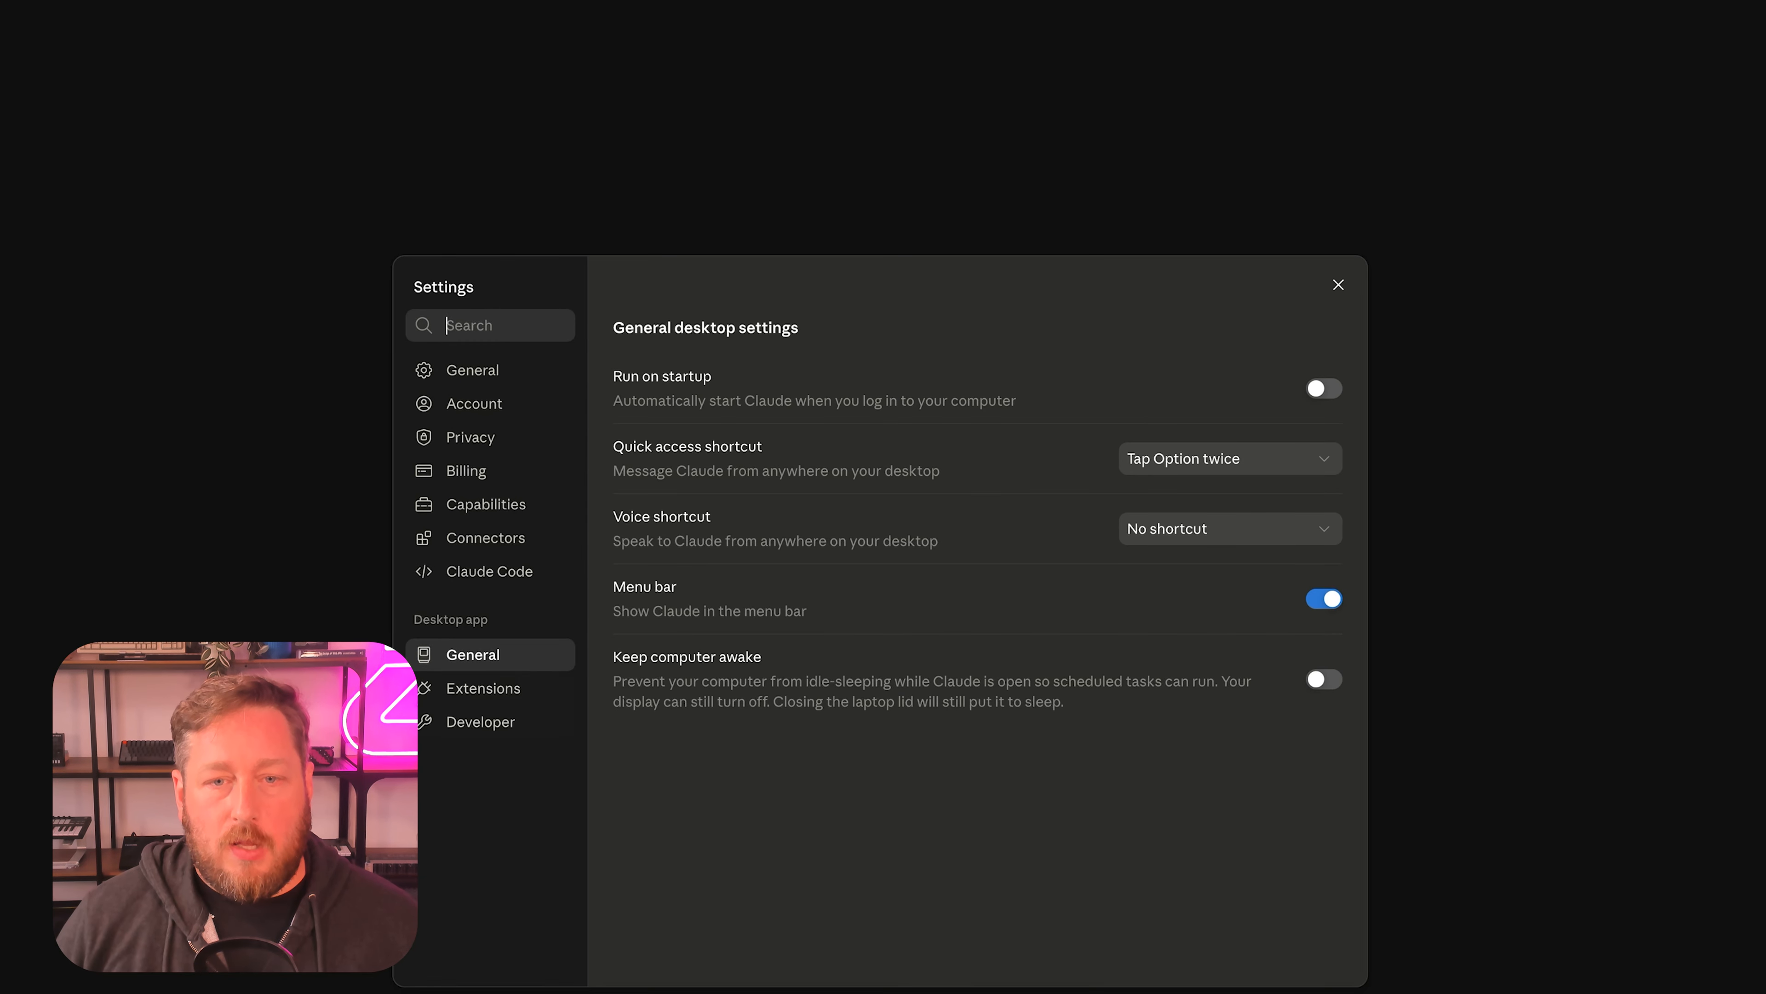
left_click(490, 538)
left_click(814, 384)
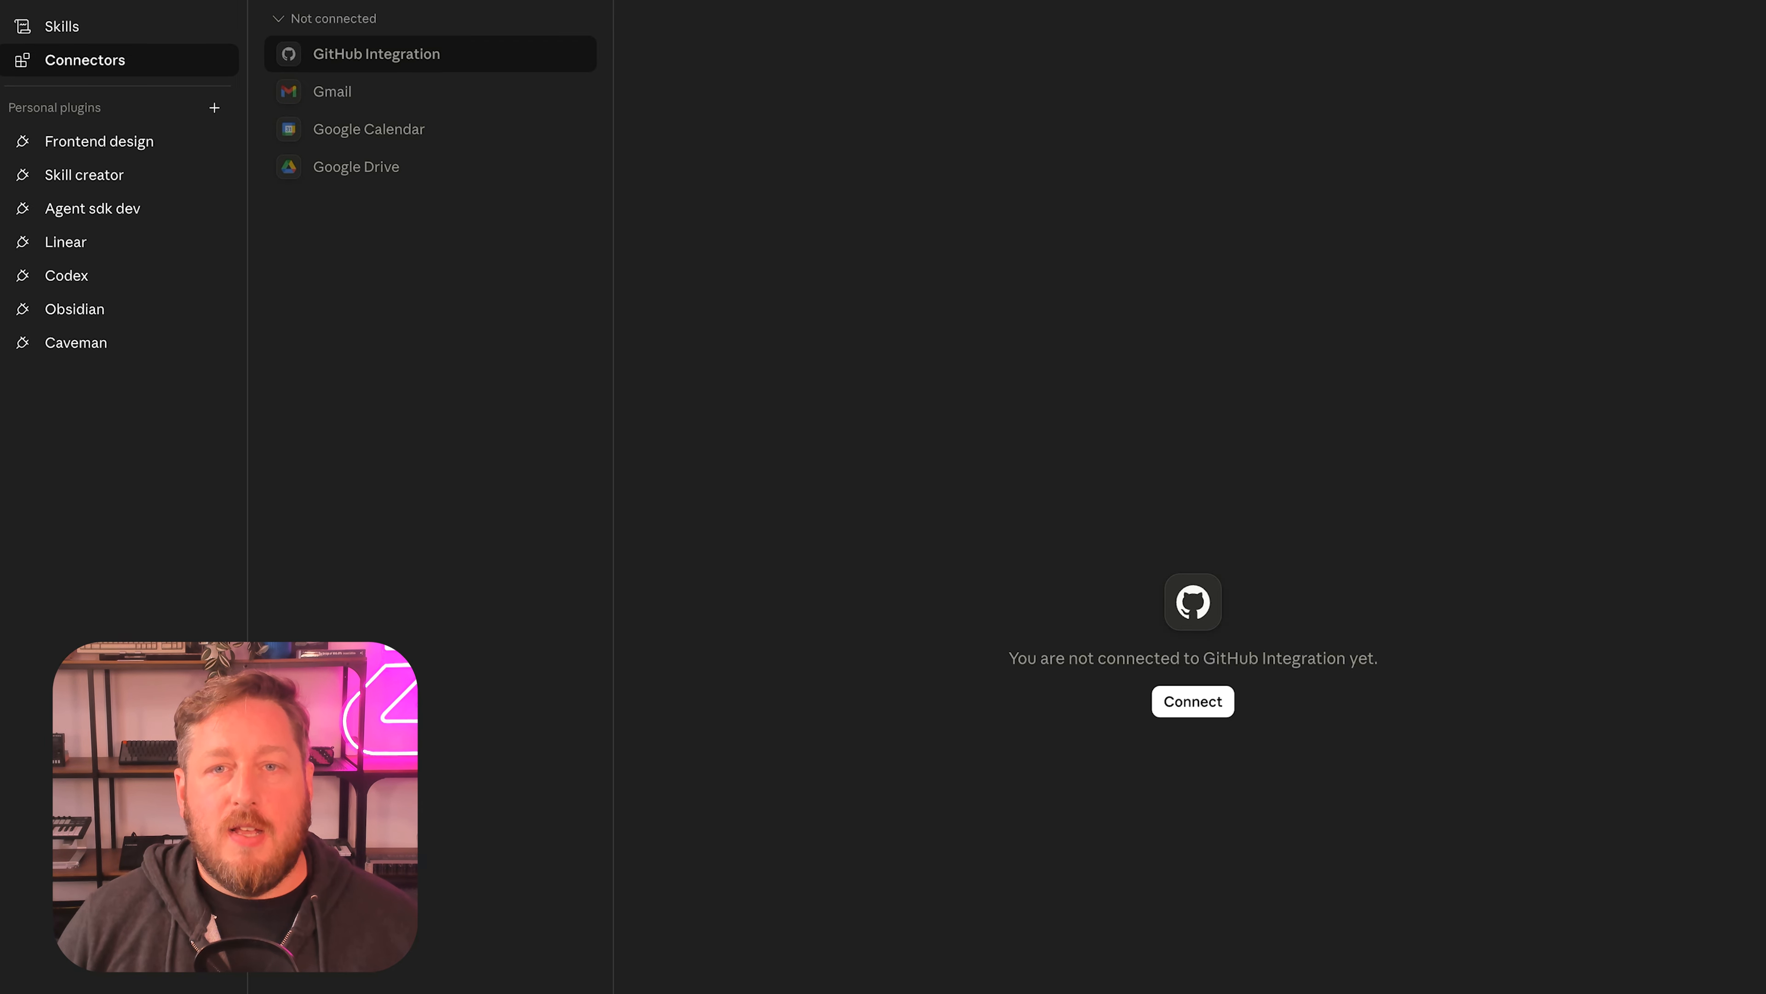
left_click(582, 1)
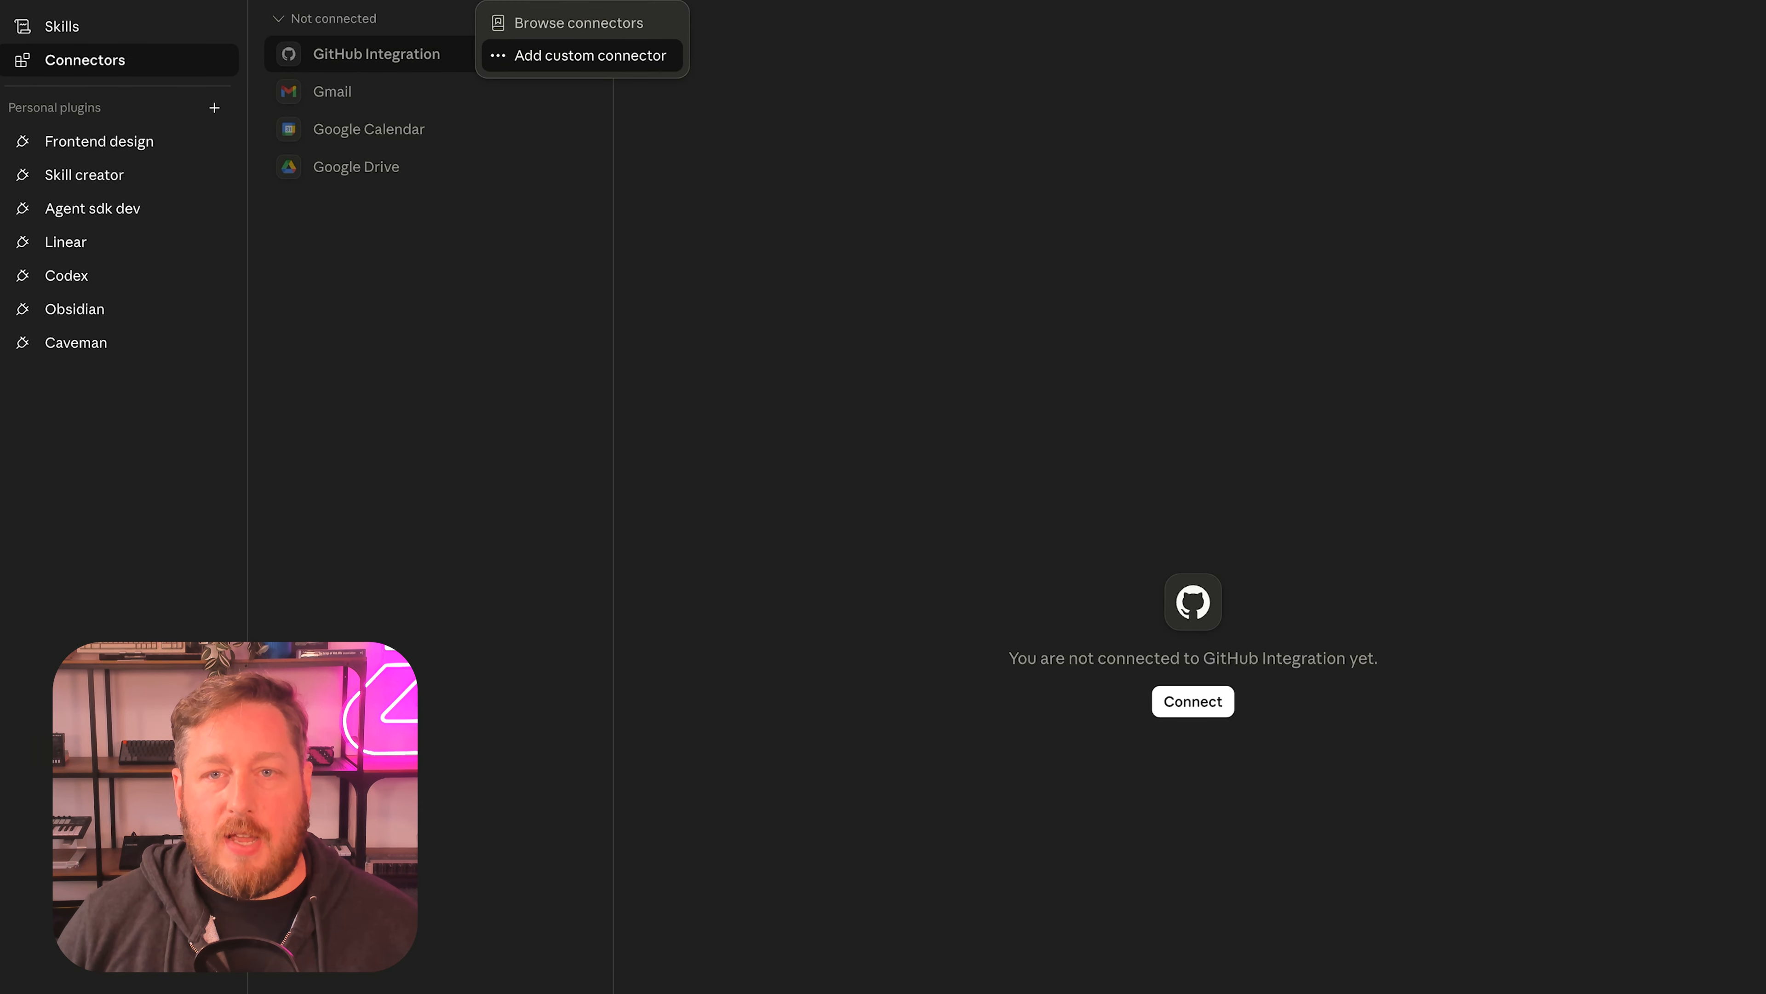
left_click(590, 56)
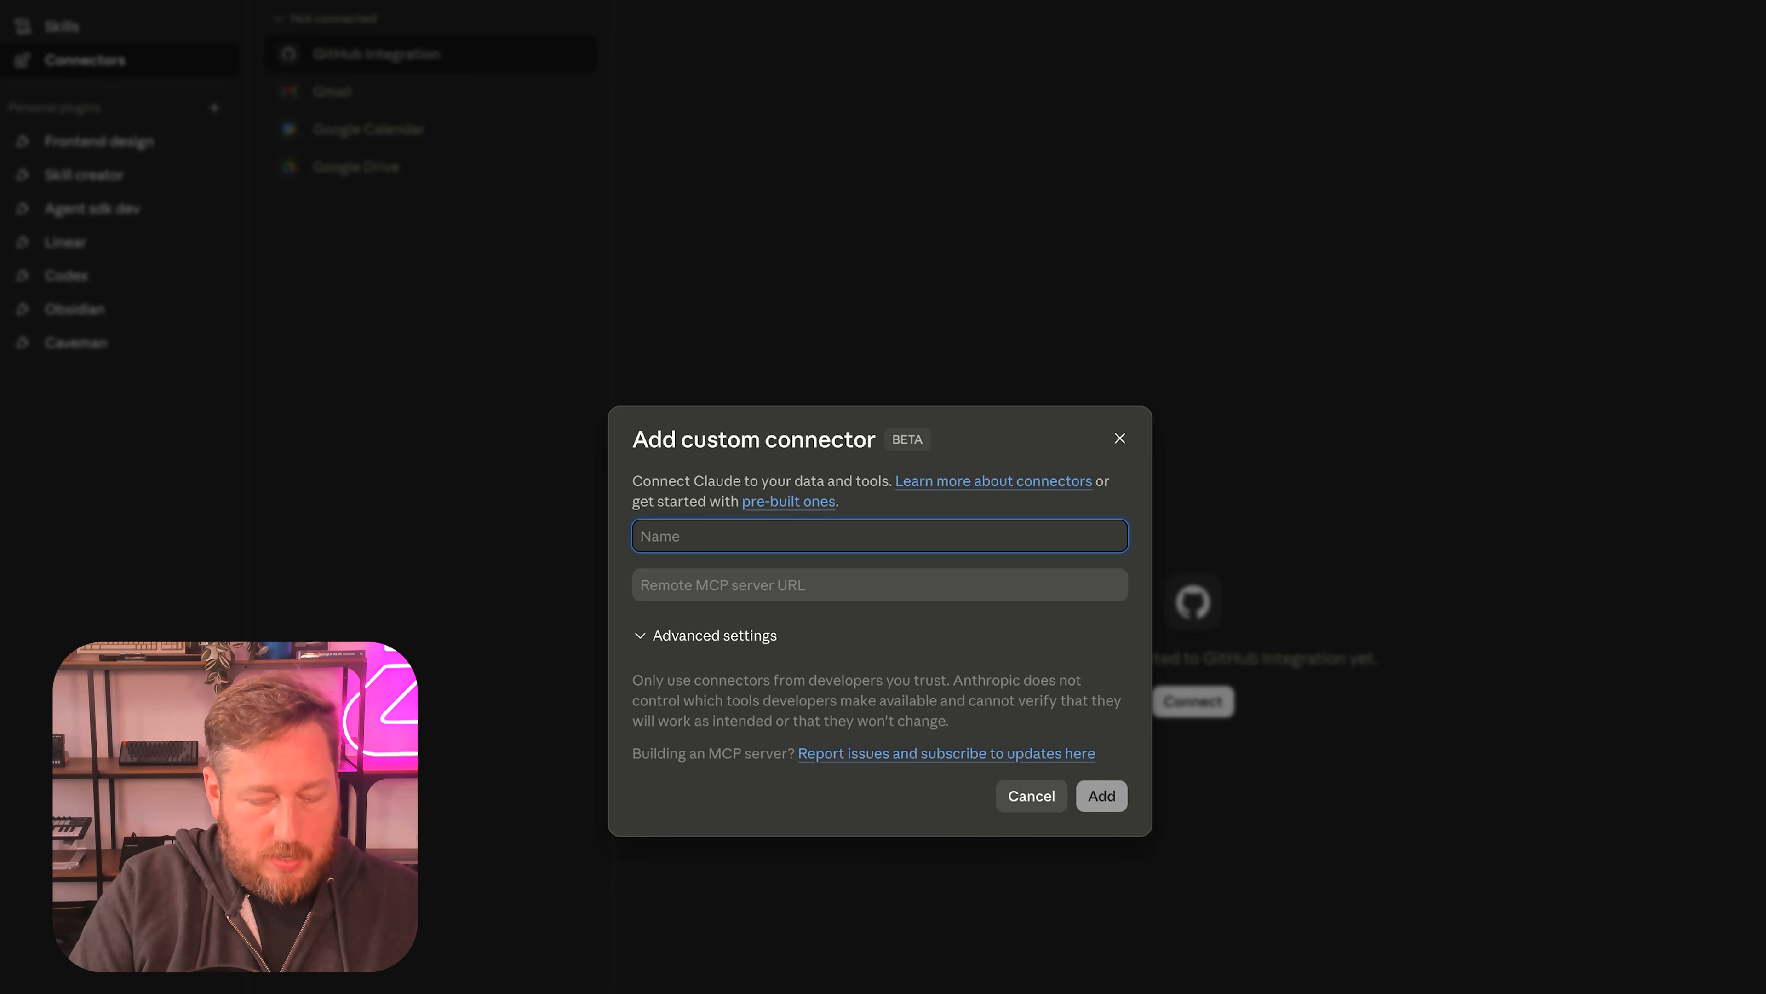
type("Linear")
key("Tab")
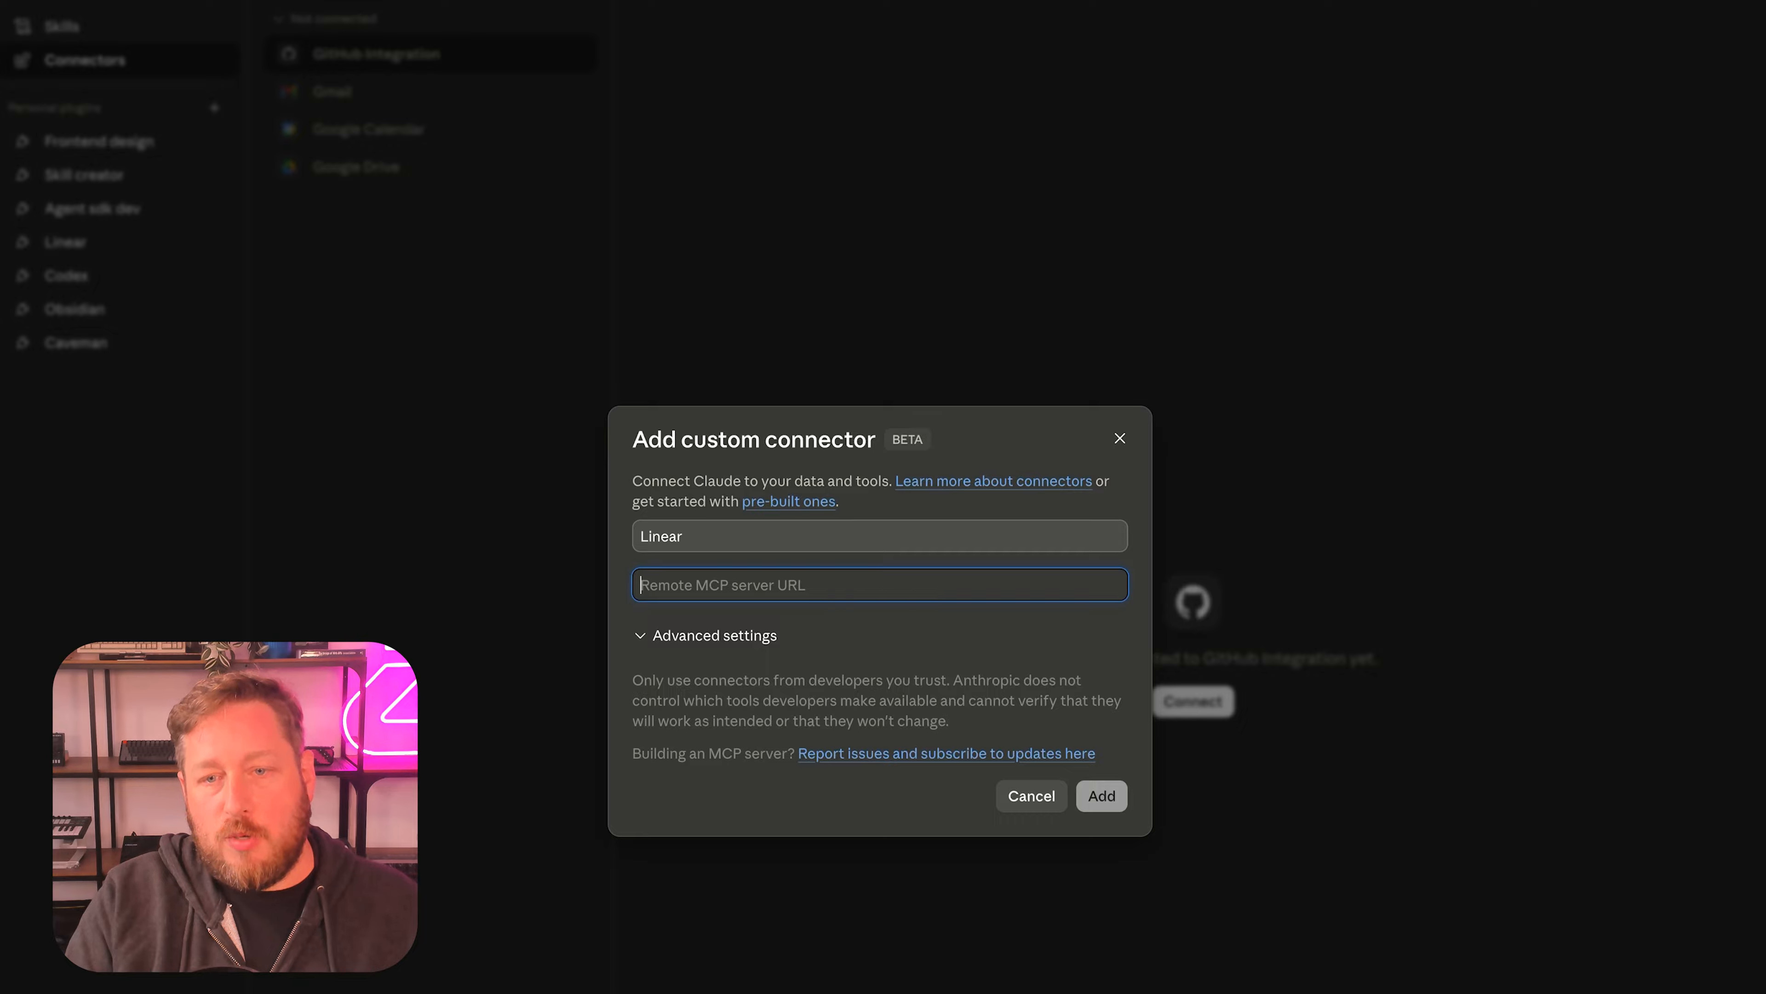
type("https://crimson-porpoise-main-ceca41c.d2.zuplo.dev")
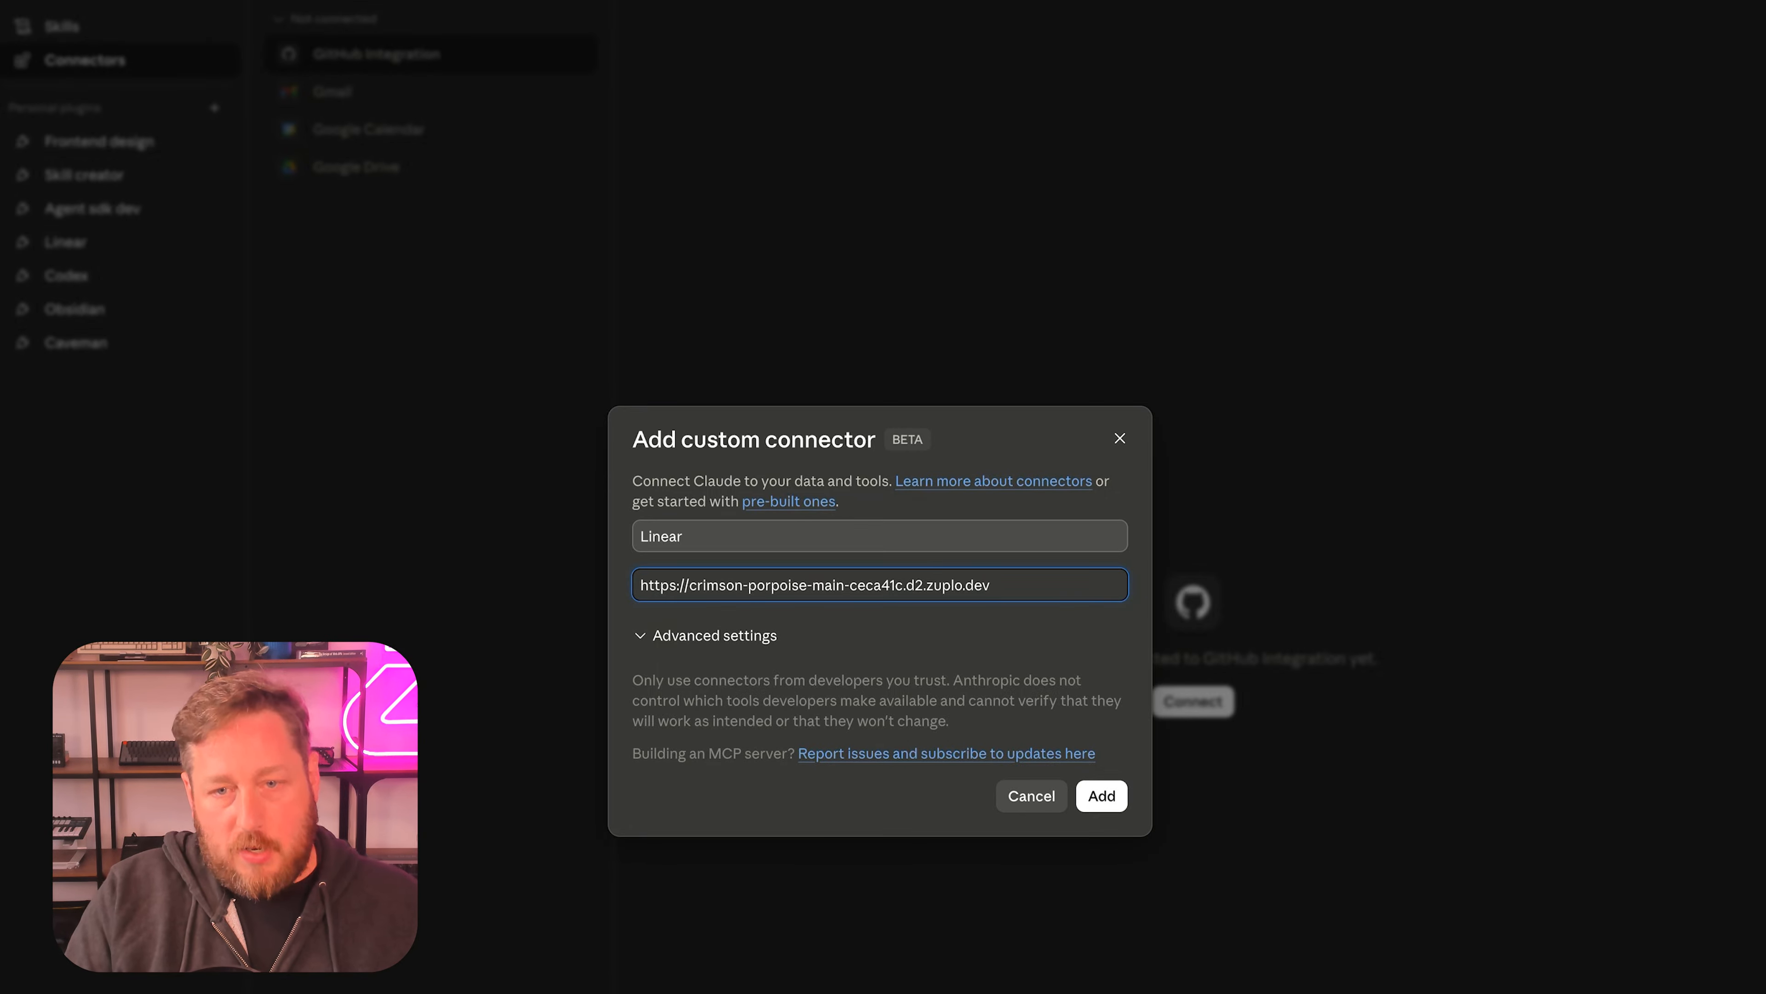
type("/mcp/")
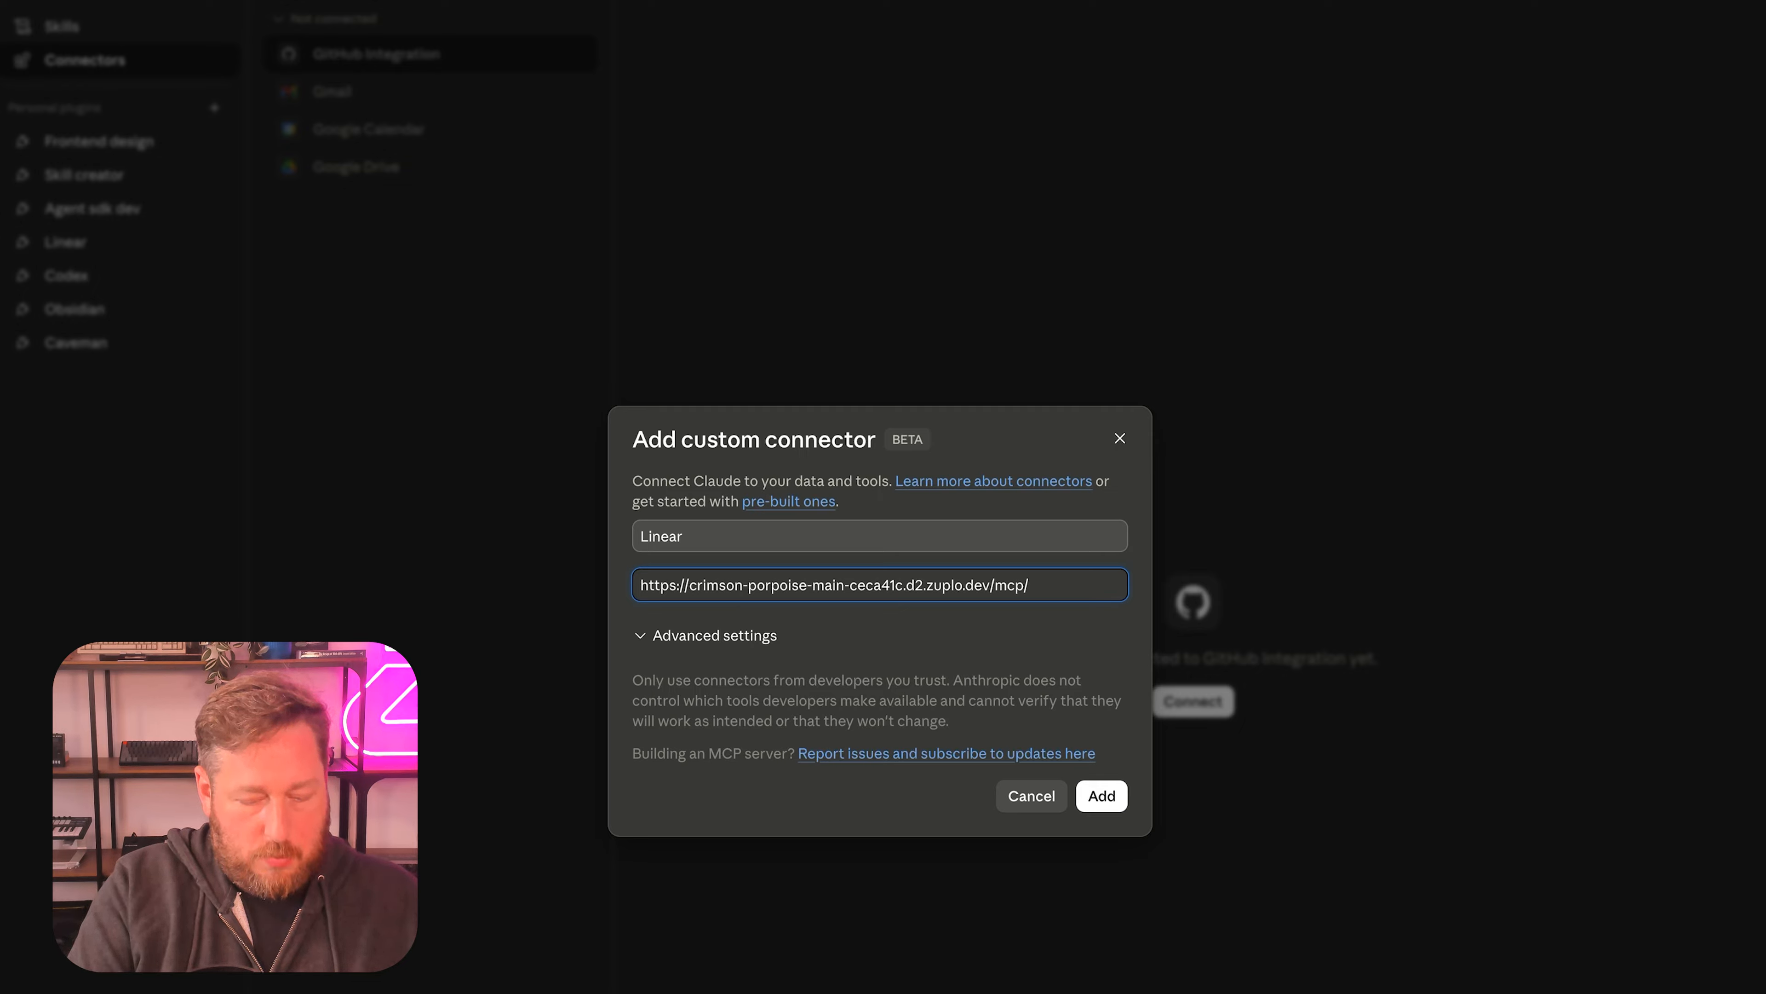
type("linean")
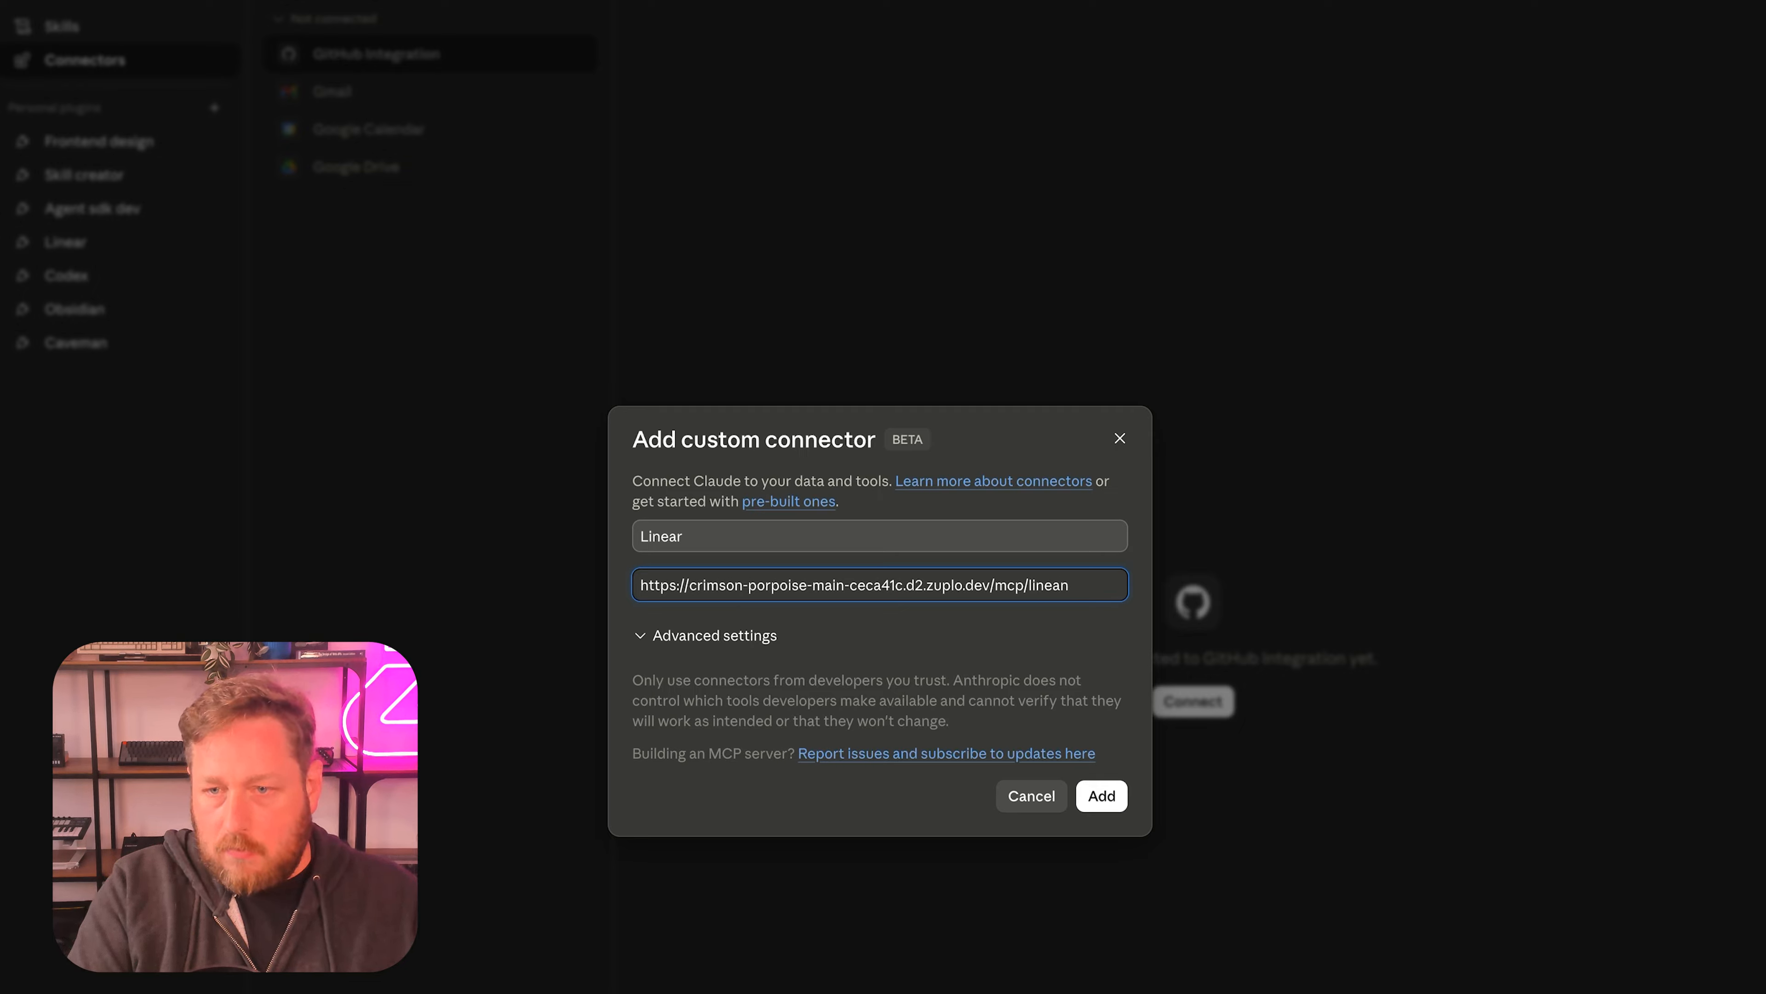
key("BackSpace")
type("r")
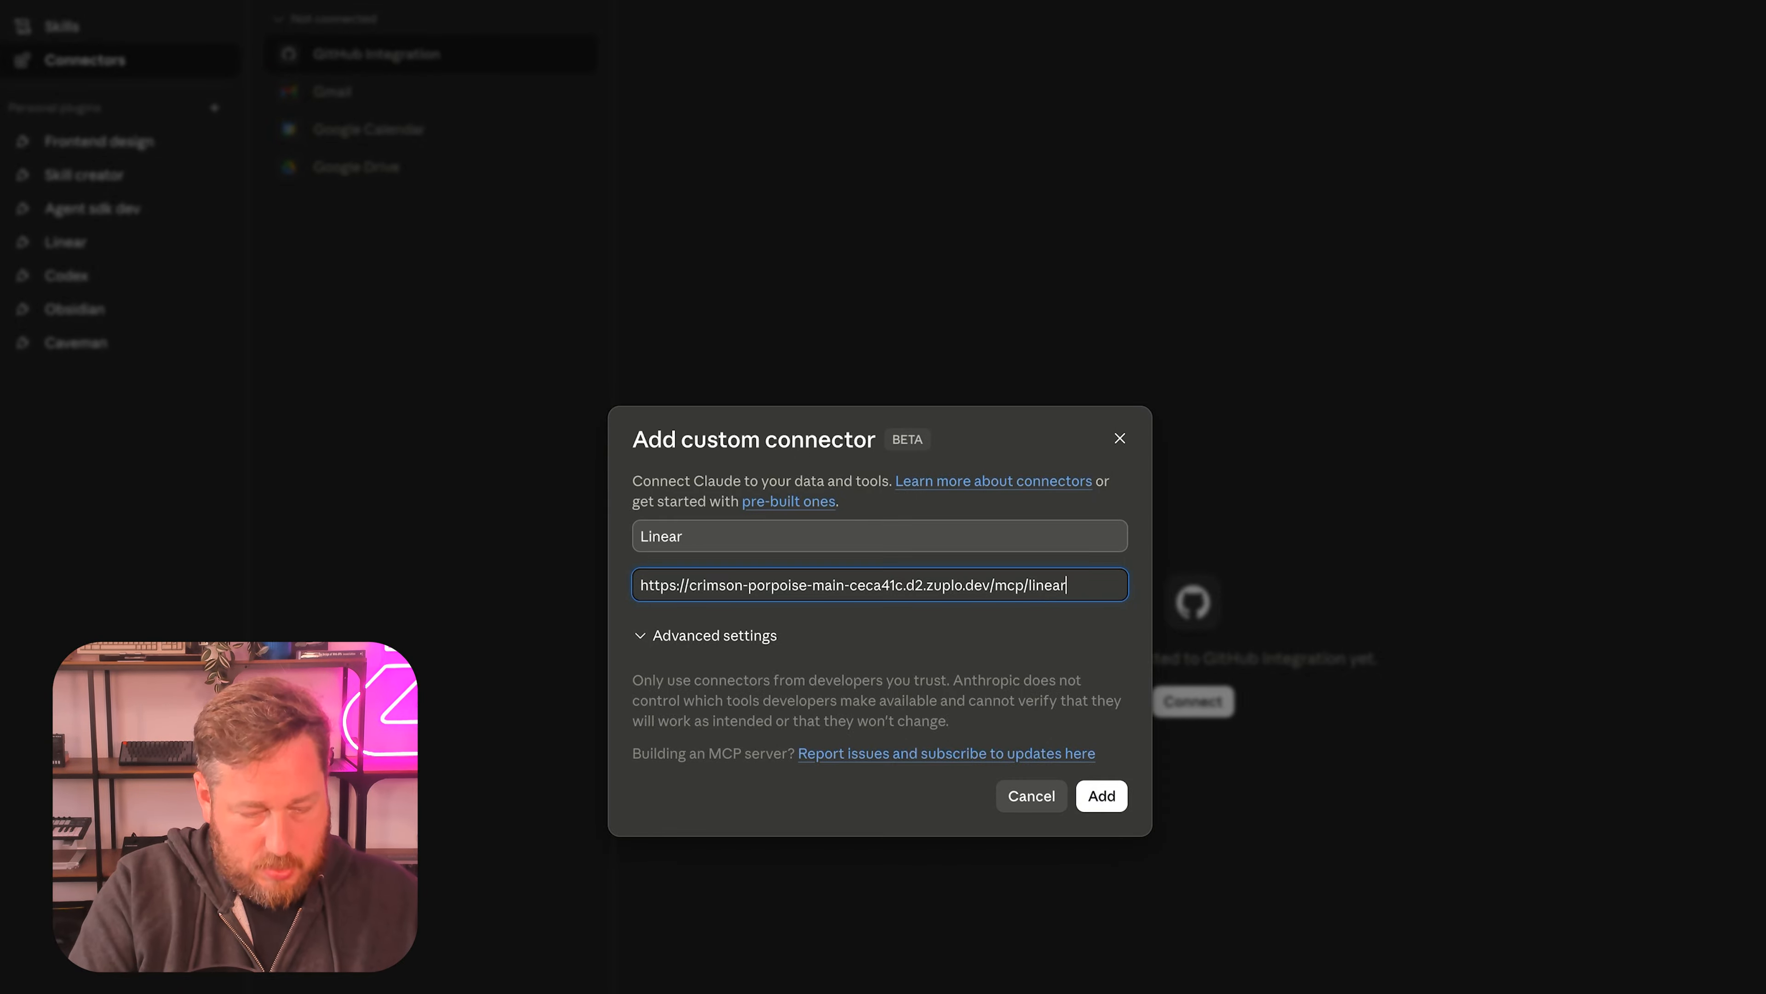
type("-v1")
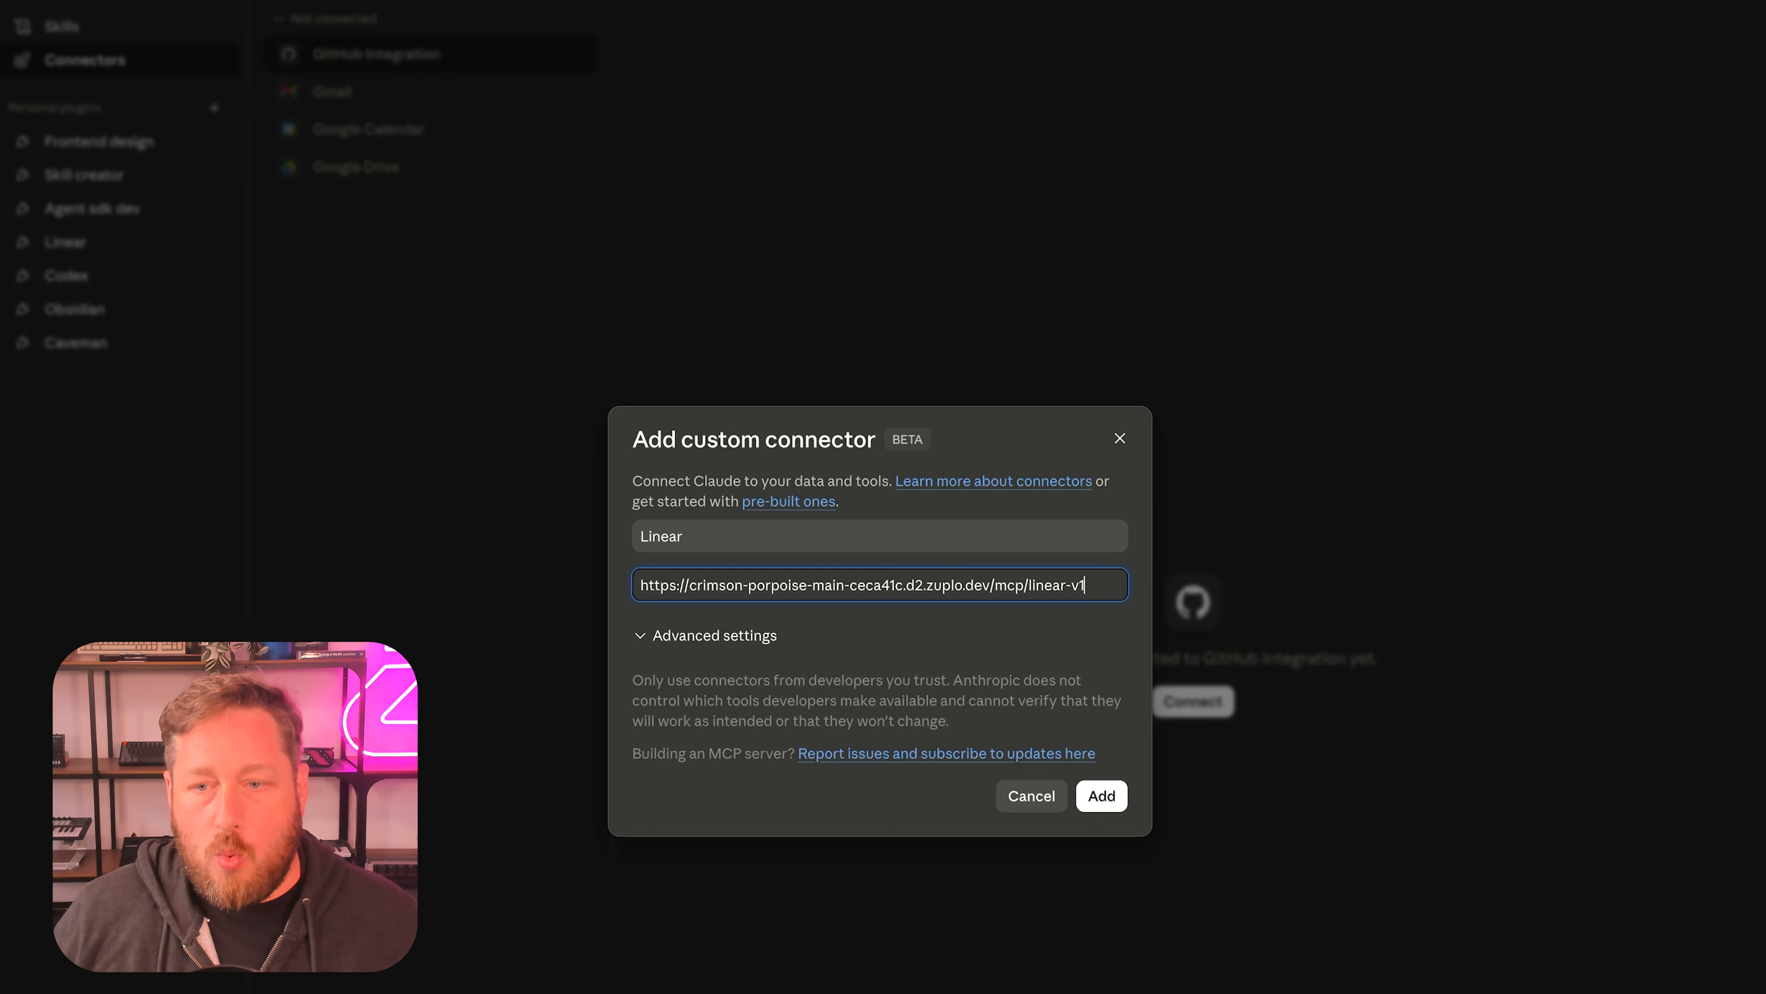
left_click(1102, 795)
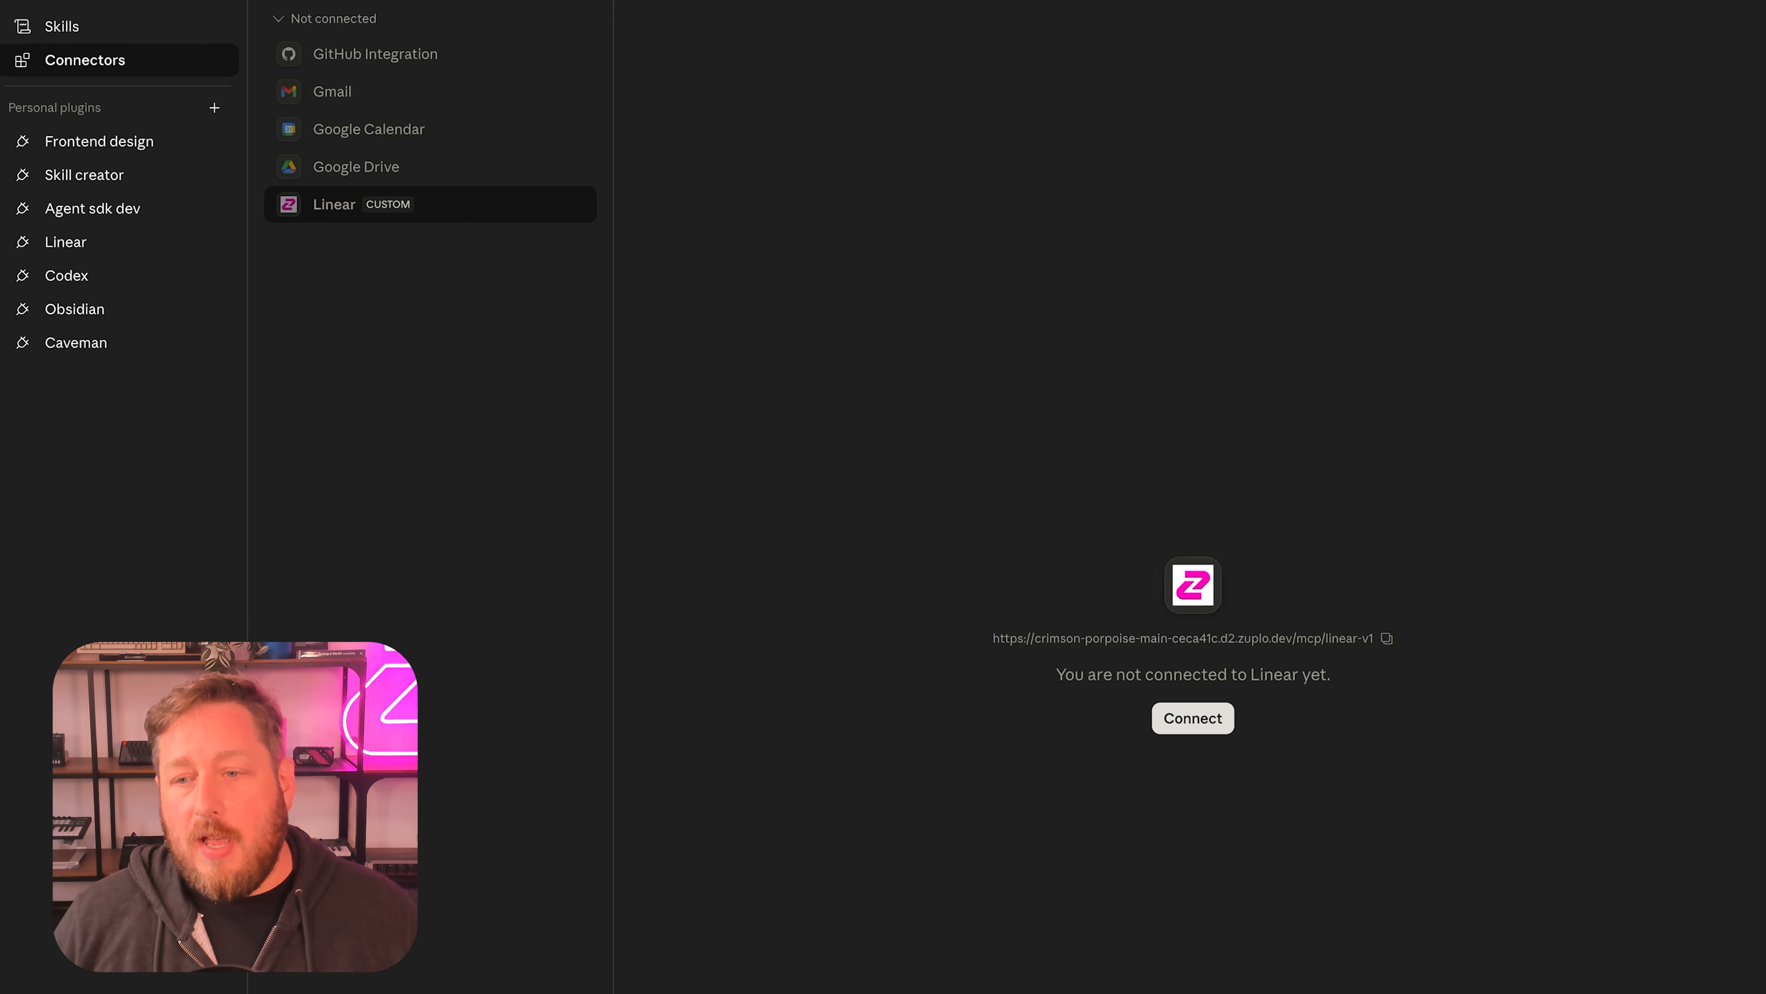
Connect the Linear connector, signing in through Auth0 with Google and approving the Zuplo MCP Gateway - Linear access request.
left_click(1193, 718)
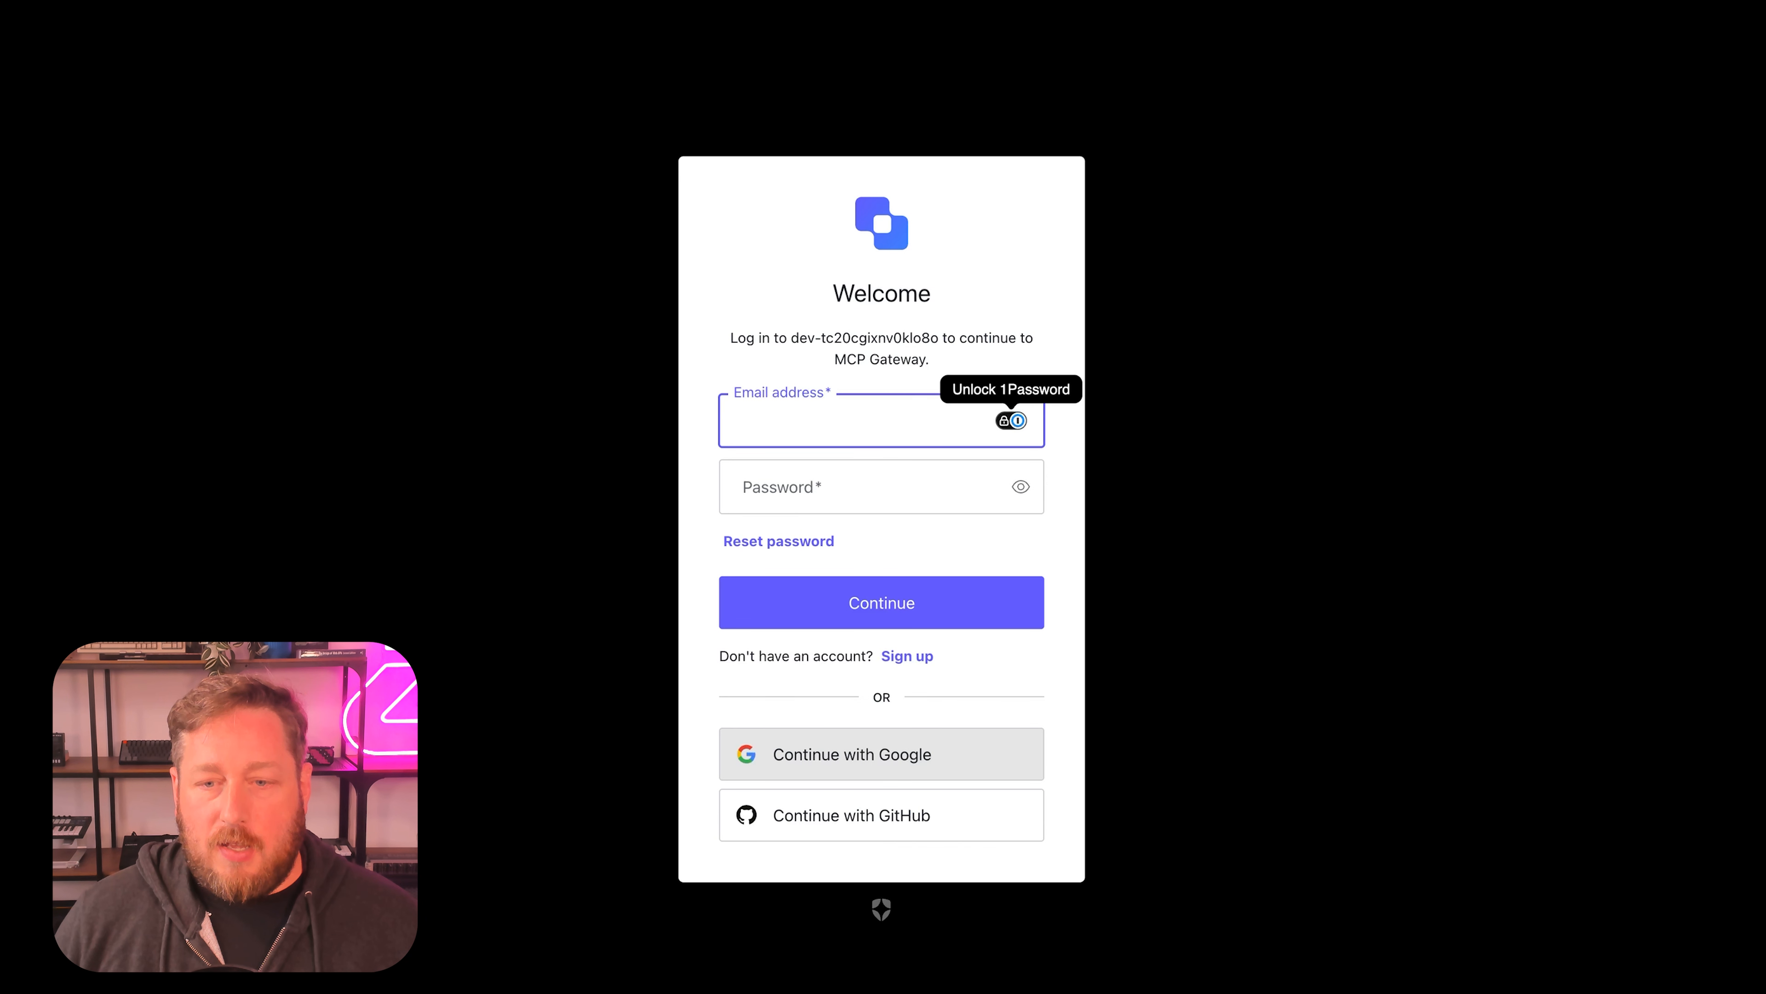
left_click(881, 754)
left_click(1008, 437)
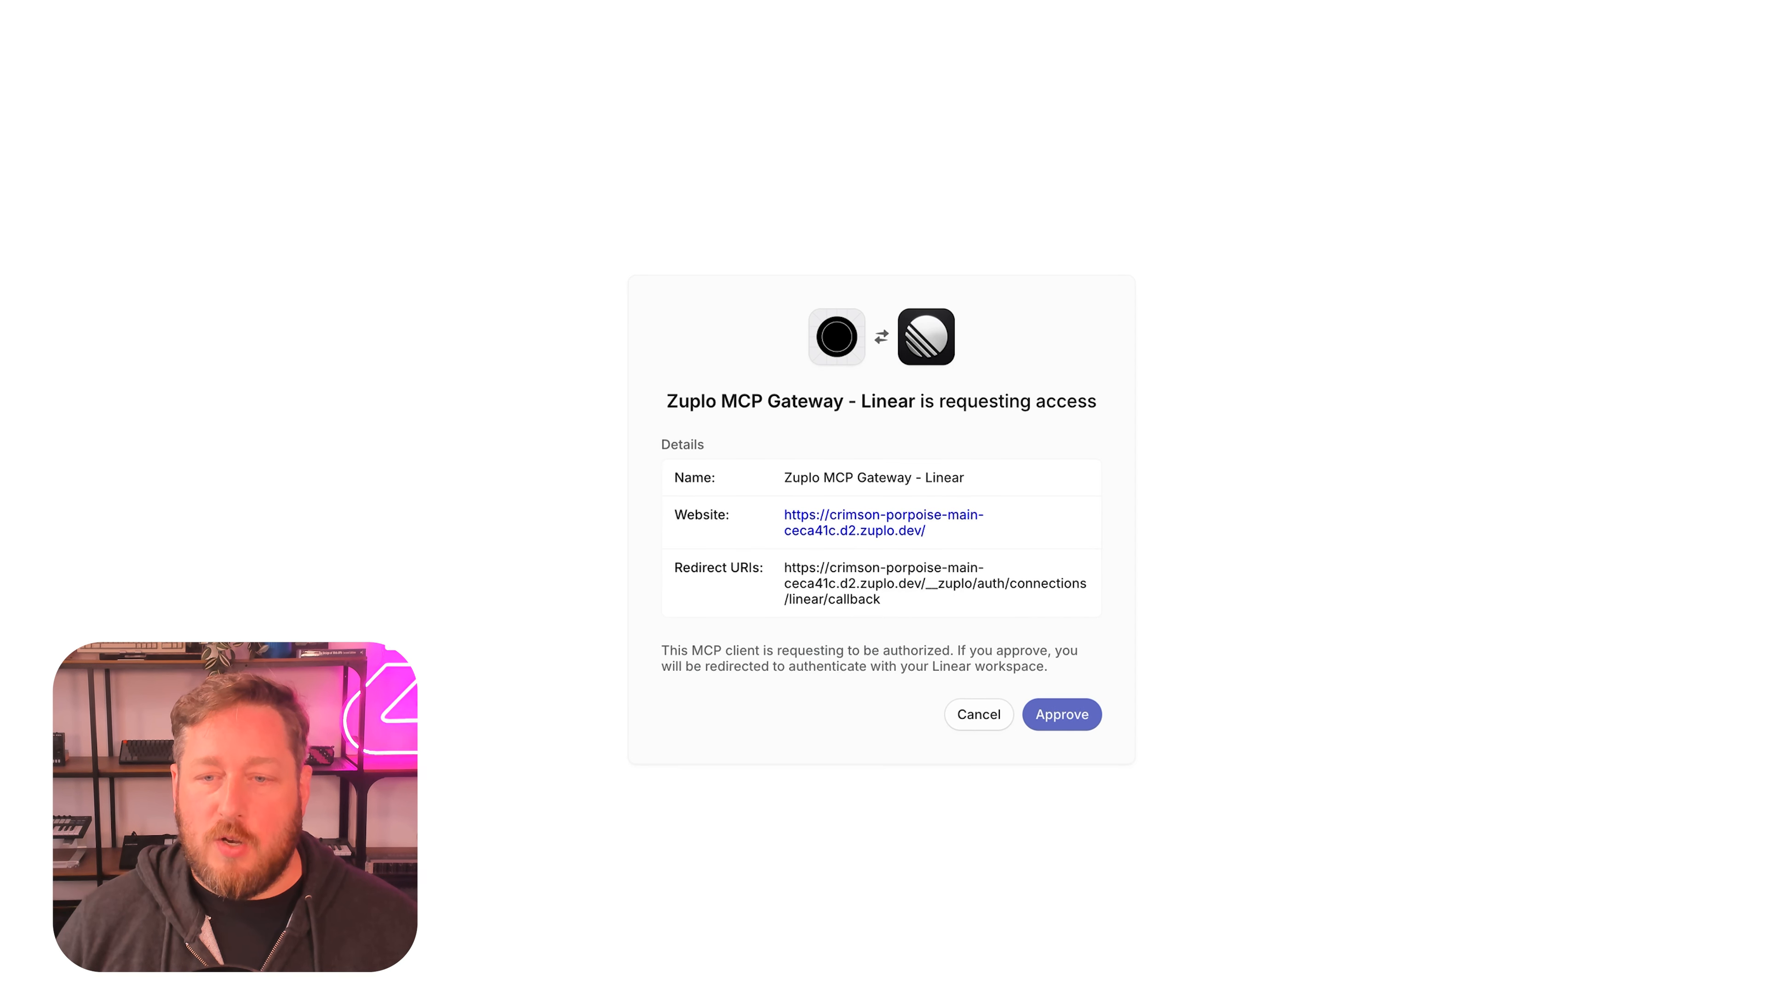
left_click(1062, 714)
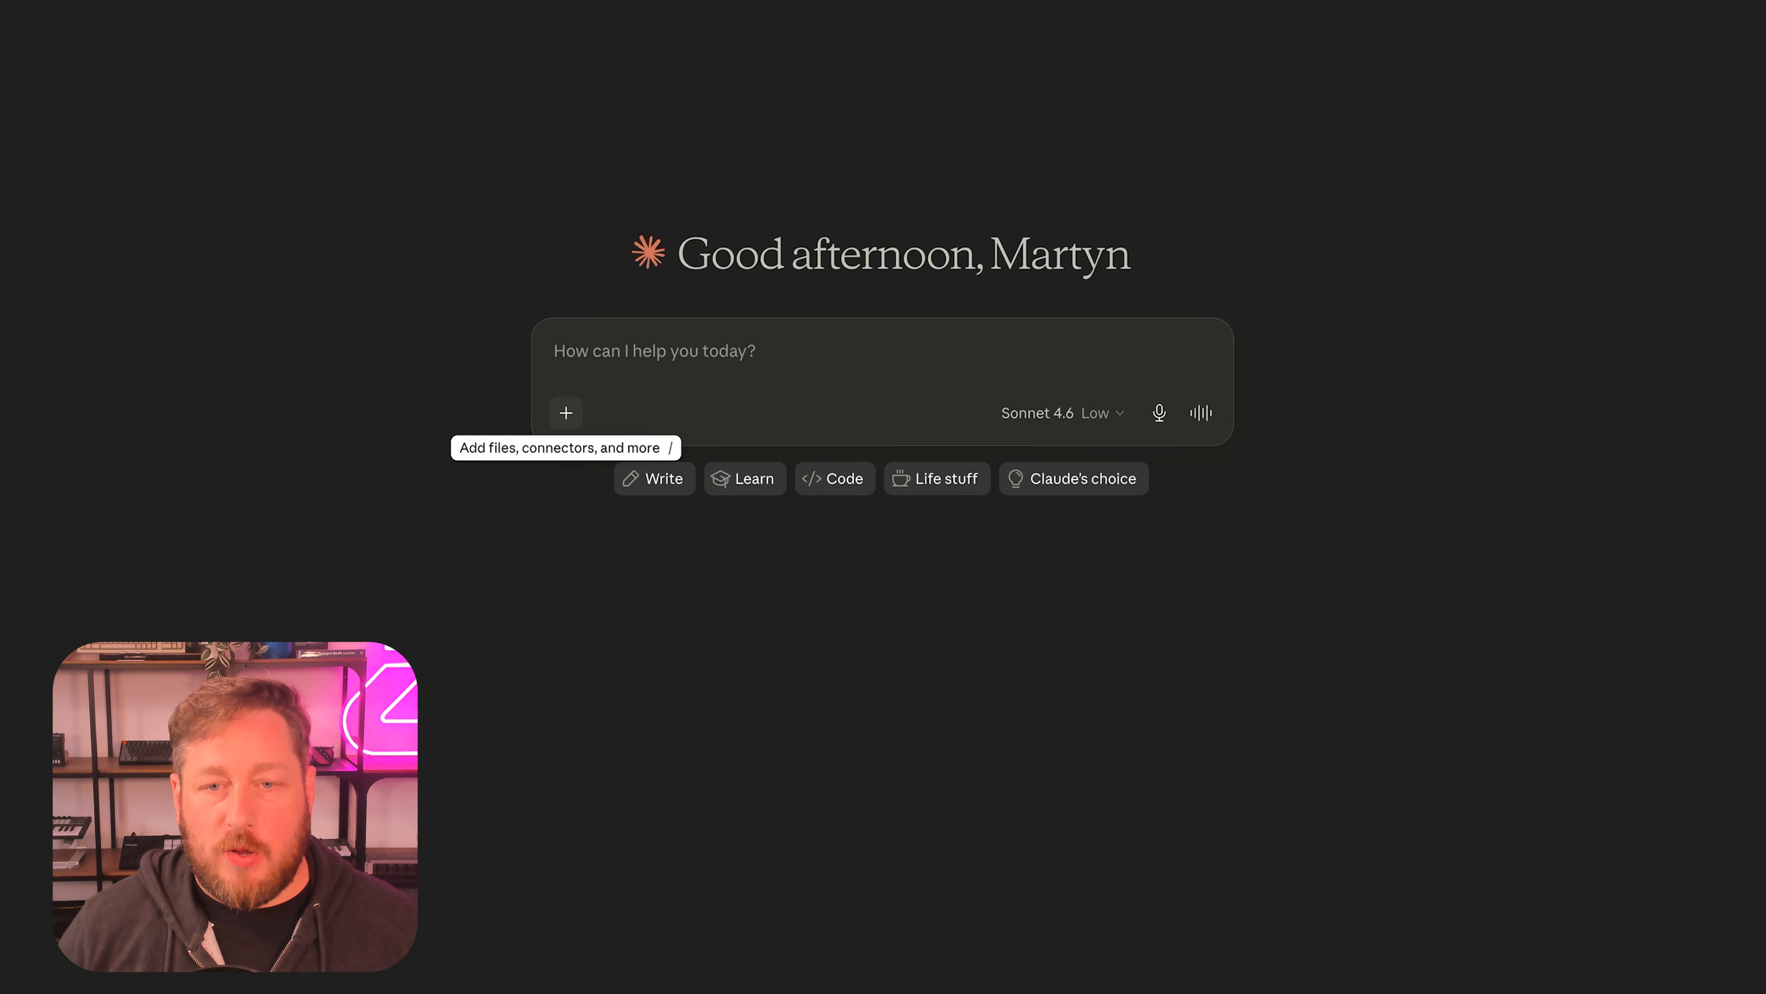
With the Linear connector enabled in the chat, ask Claude "What is my latest ticket?" and always allow its List issues tool.
left_click(567, 413)
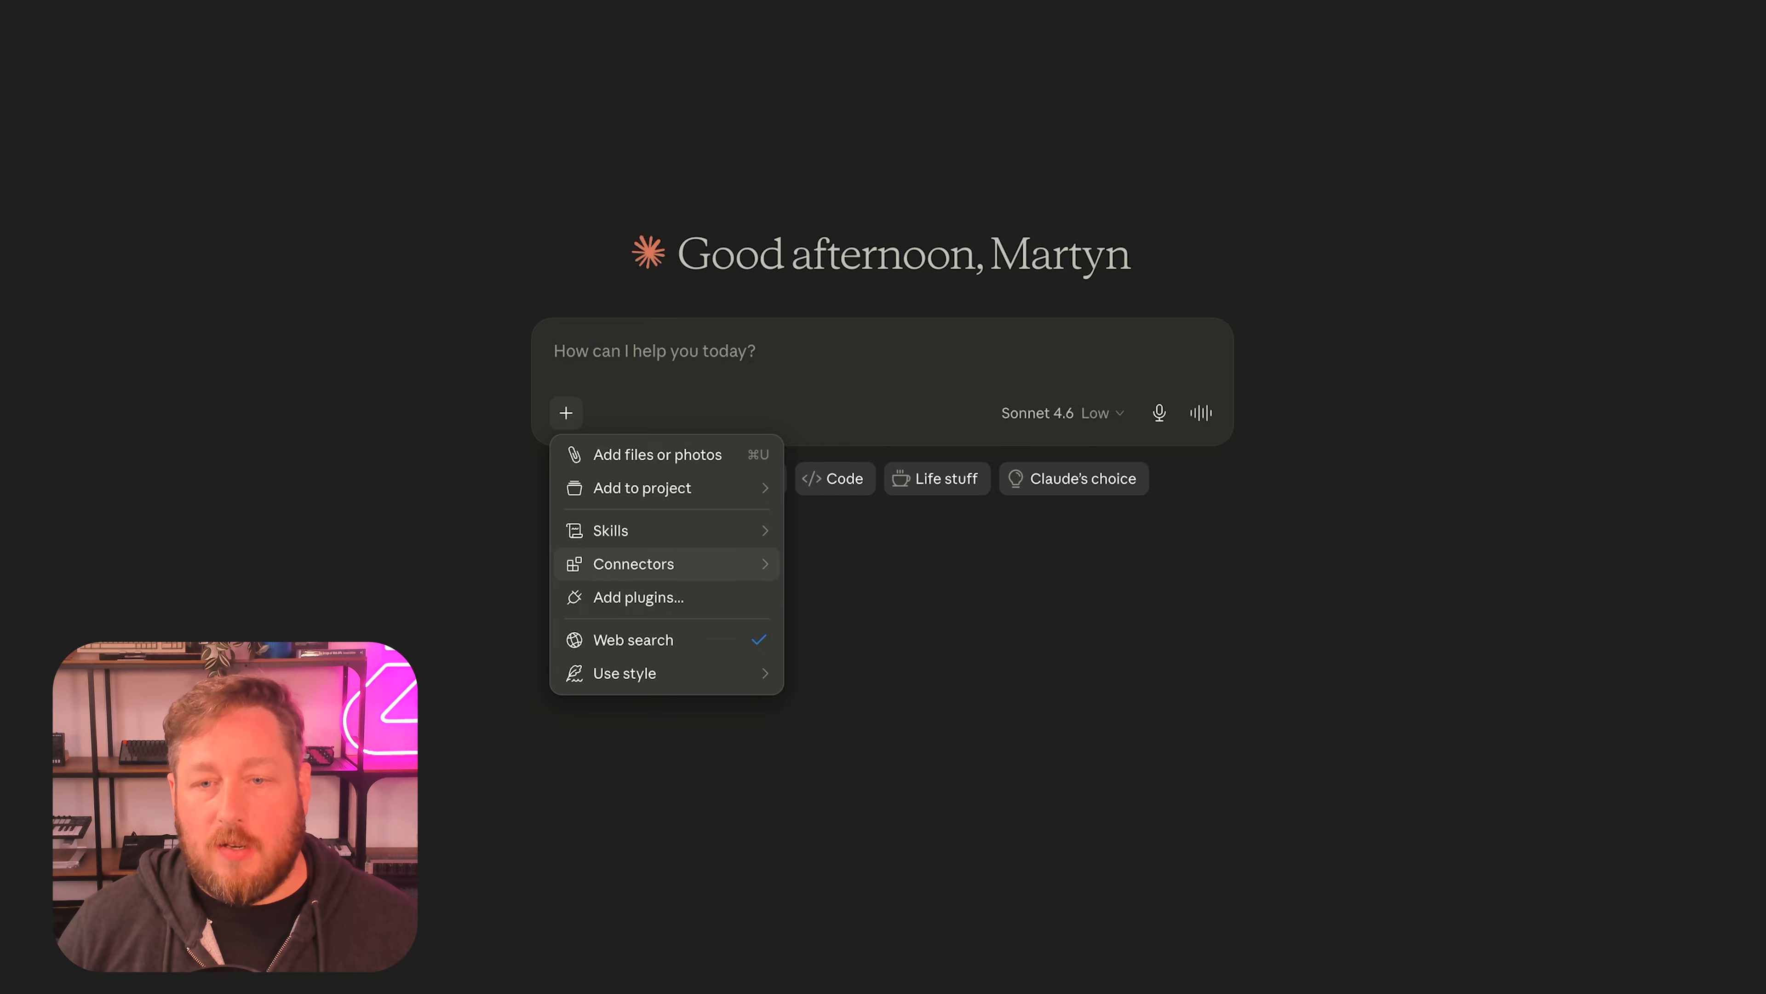
mouse_move(633, 564)
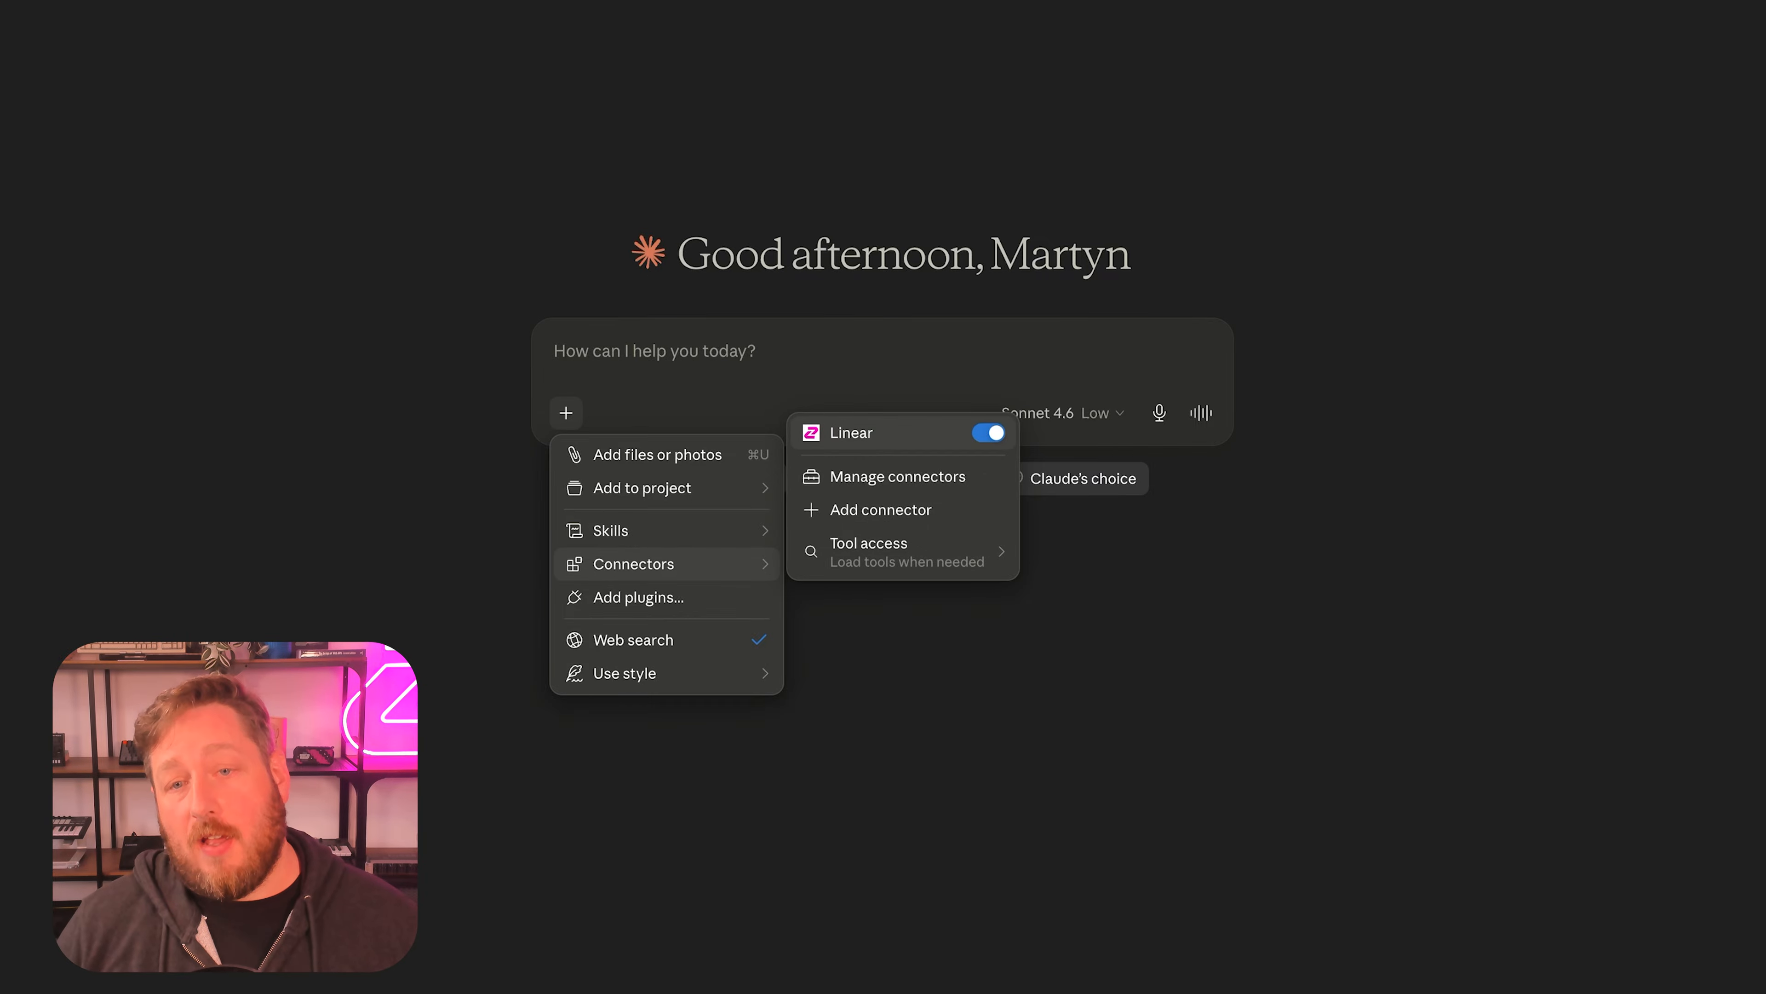
left_click(807, 353)
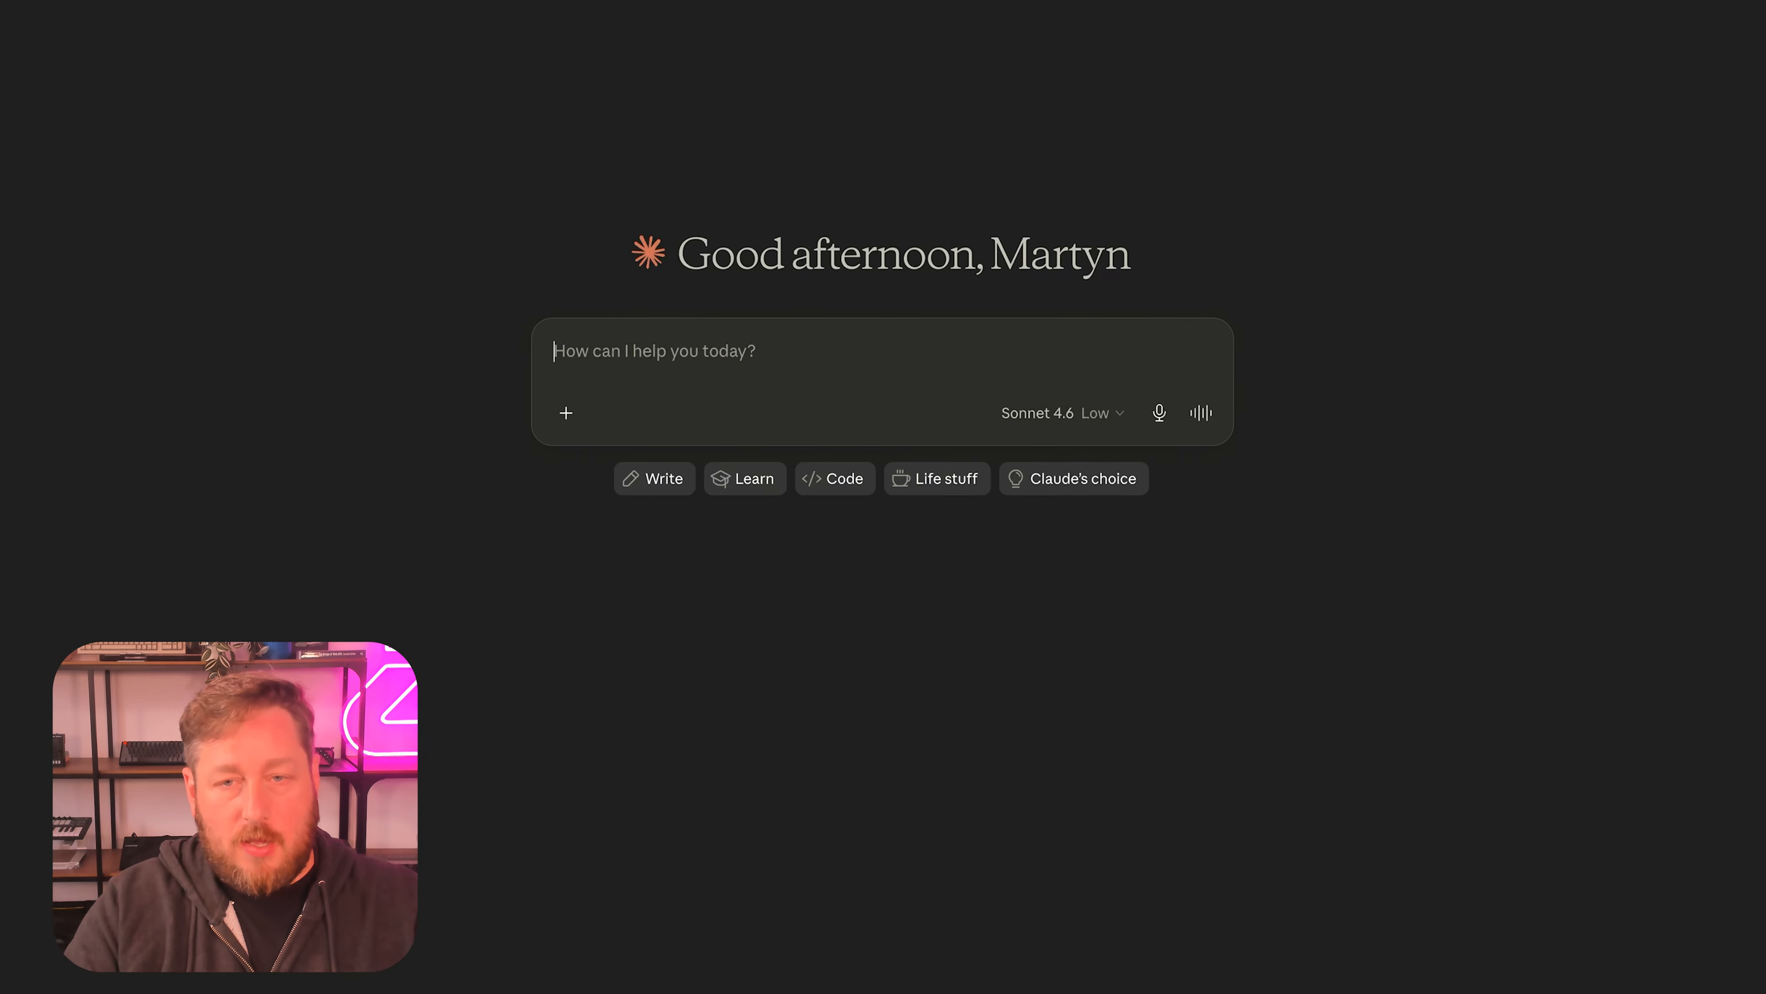
type("What ")
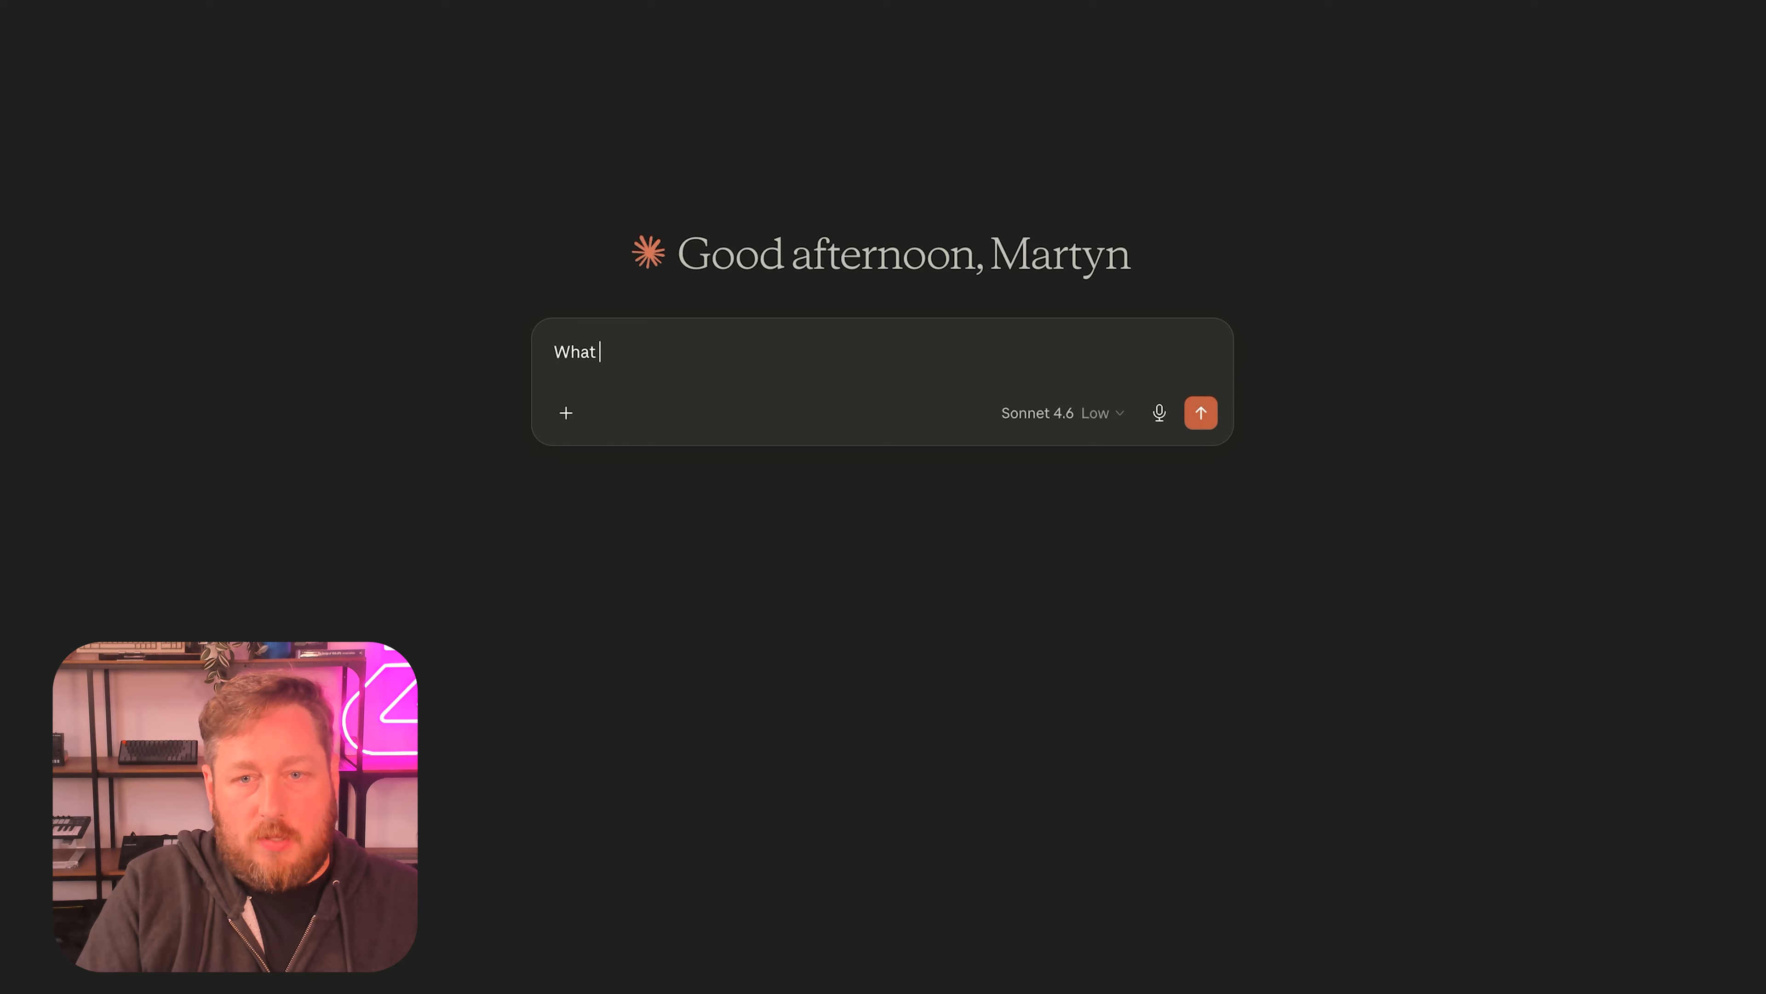
type("is my latest ")
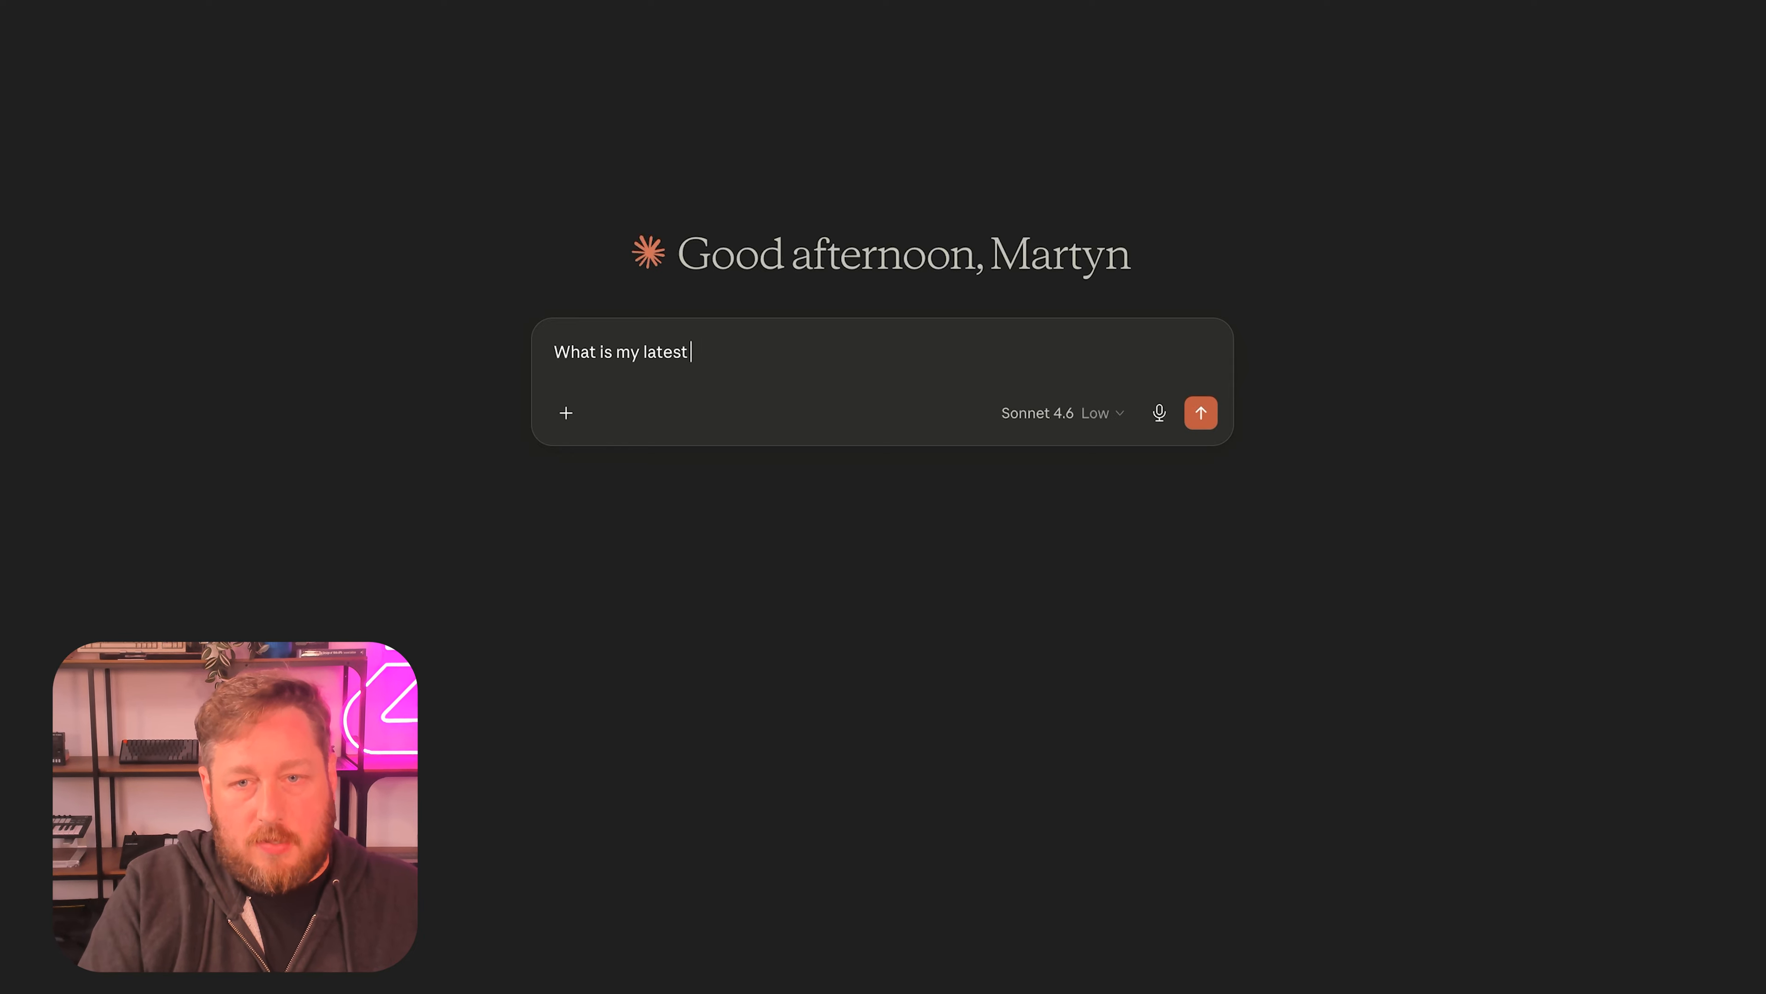
type("ticket?")
key("Return")
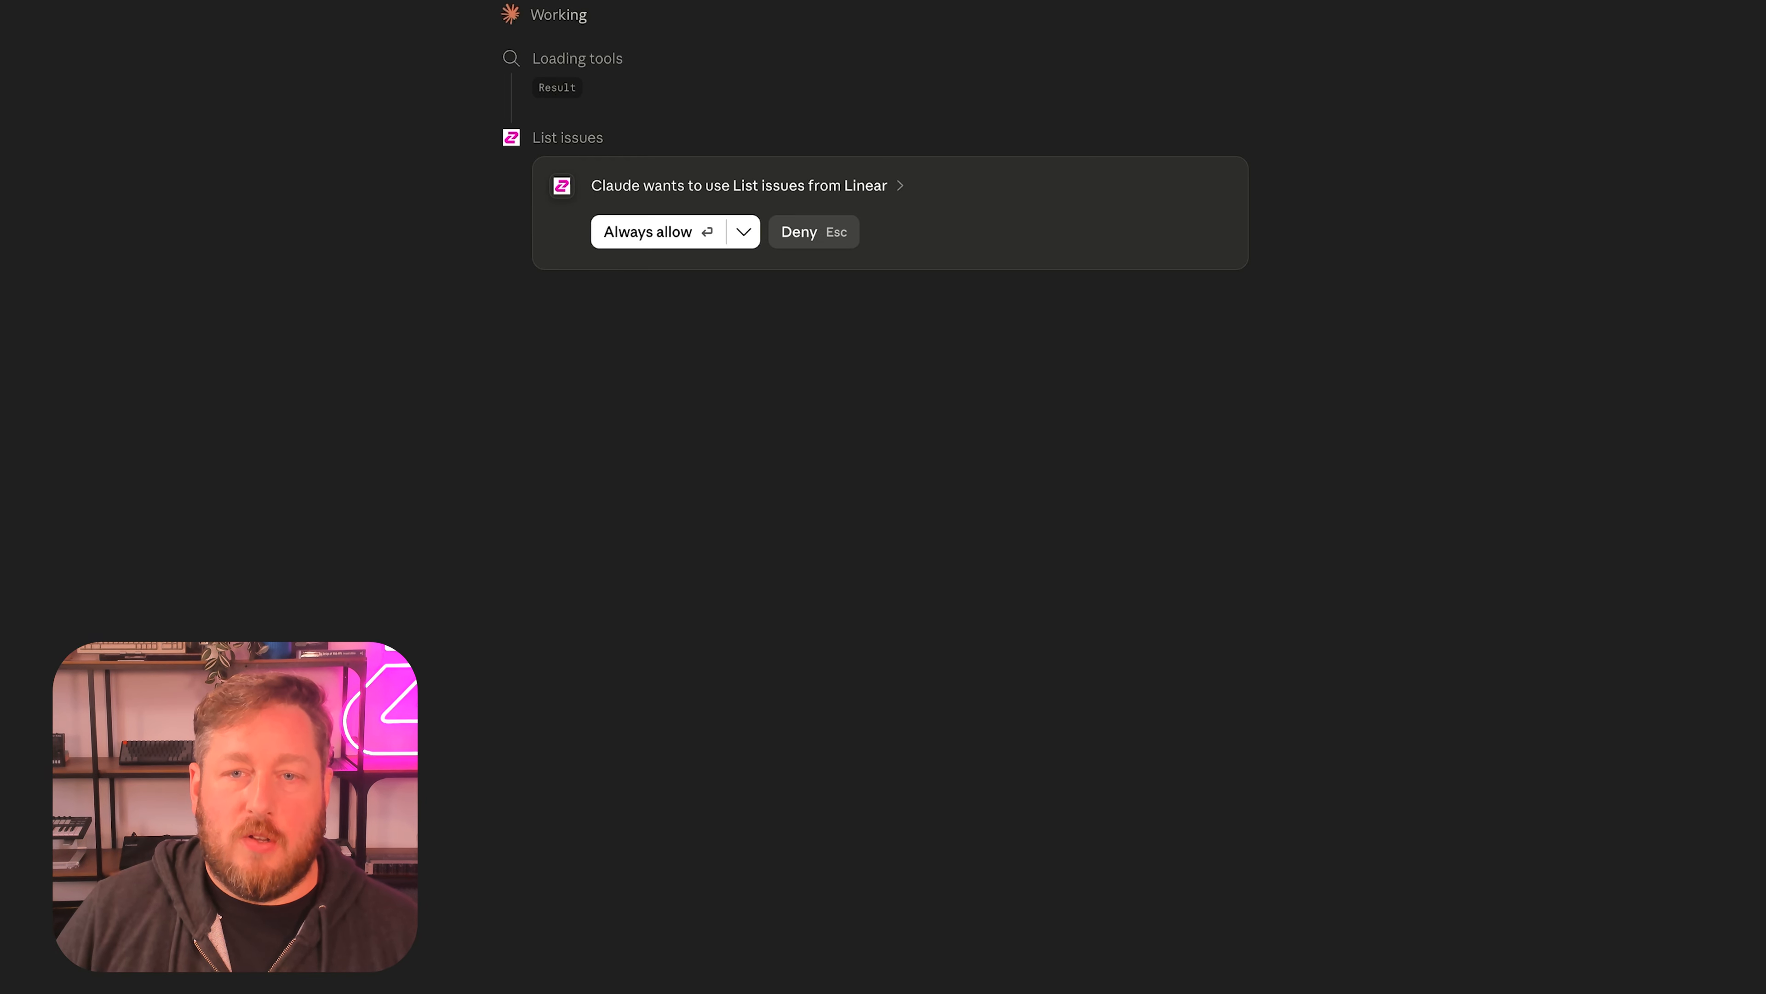
key("Return")
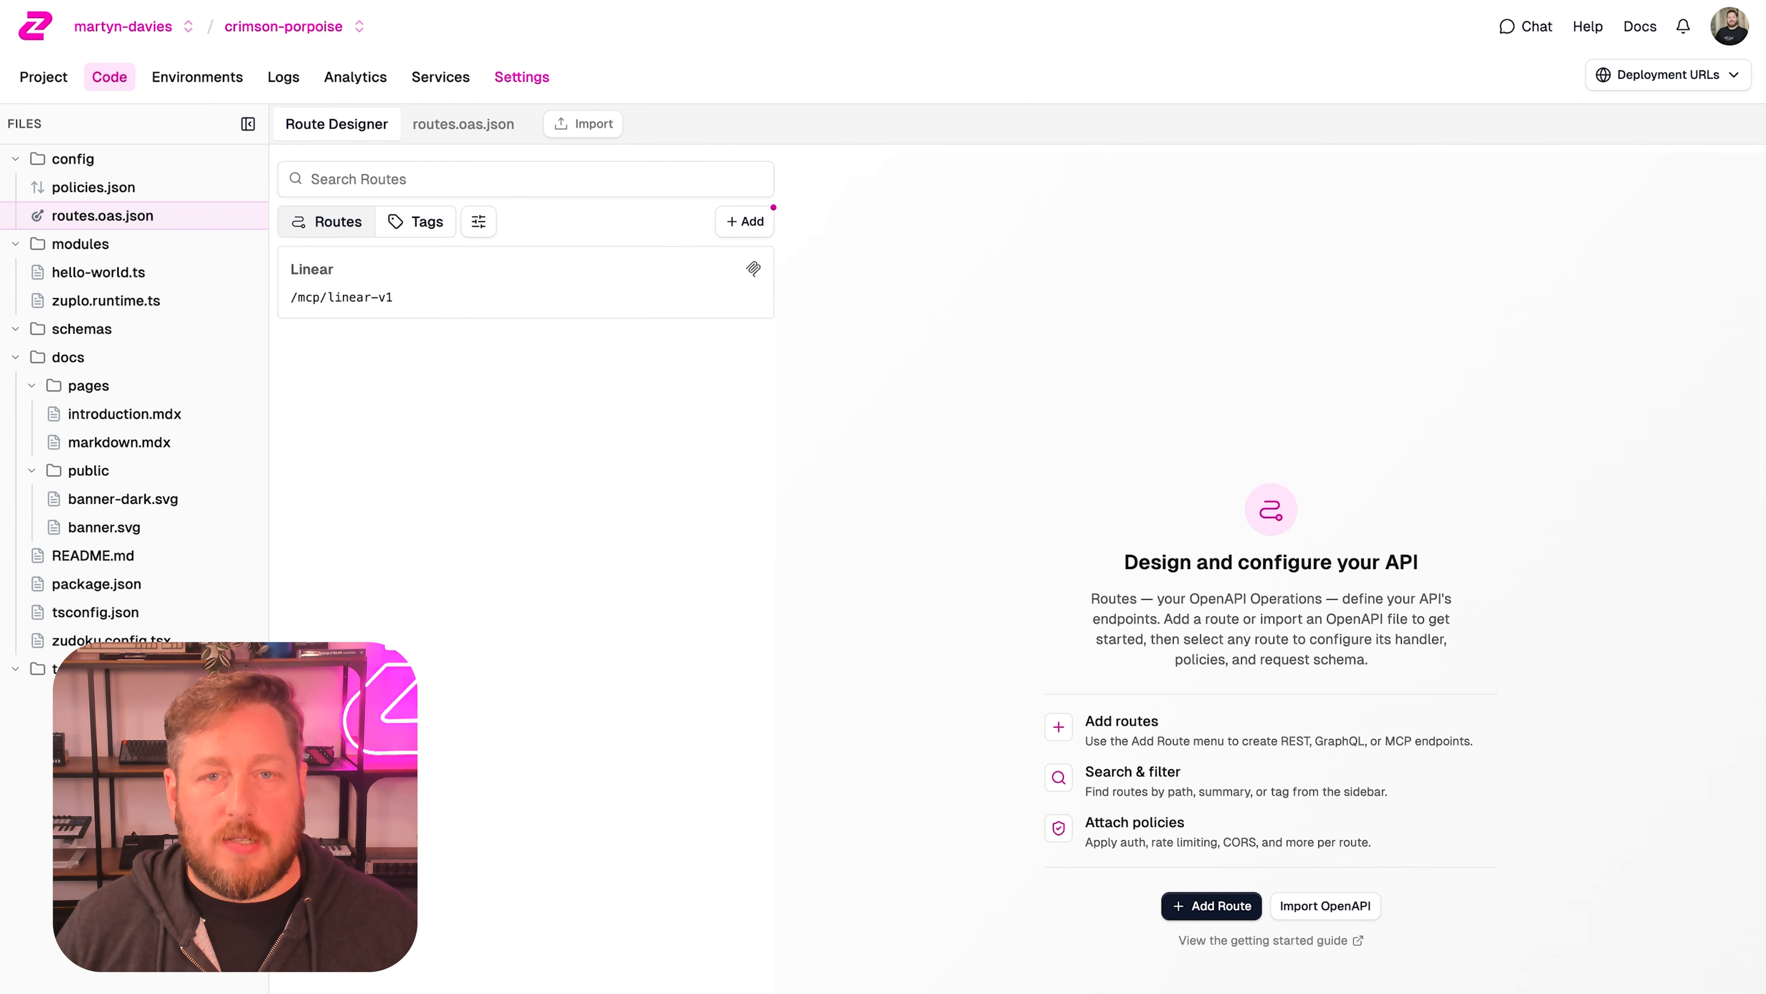
Switch to the Zuplo project and review its MCP analytics, including events, capabilities, users and virtual and upstream servers.
left_click(356, 76)
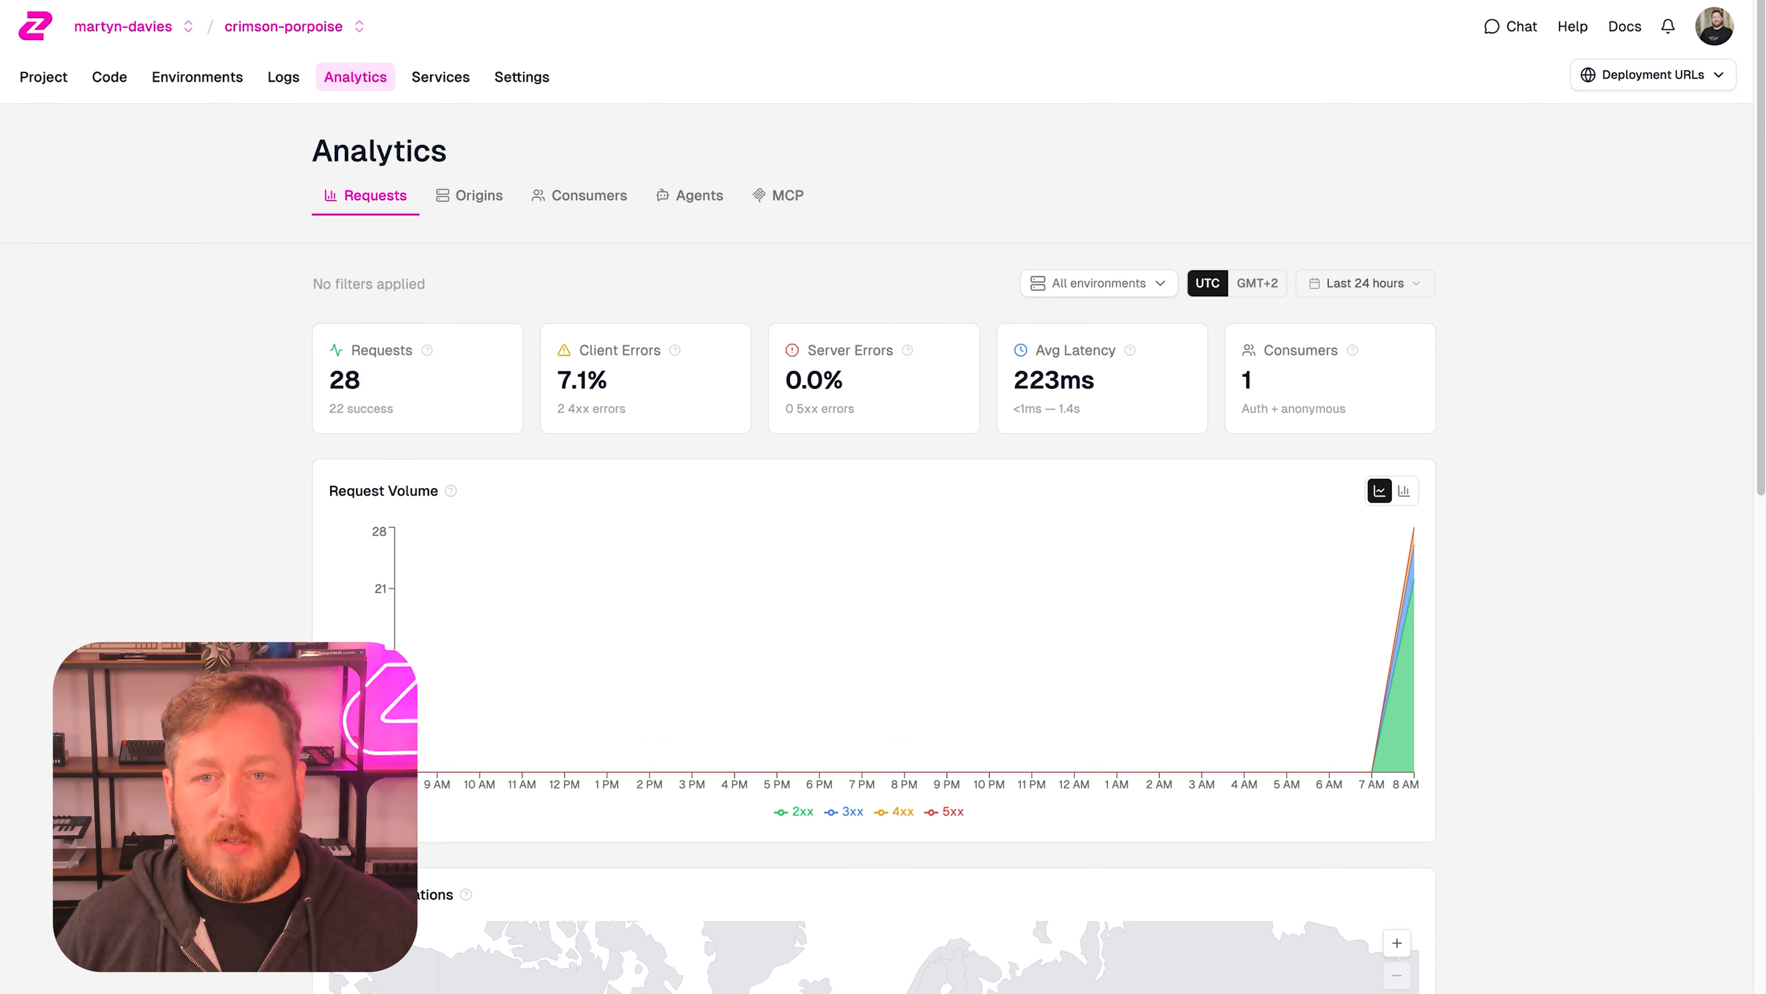
left_click(778, 196)
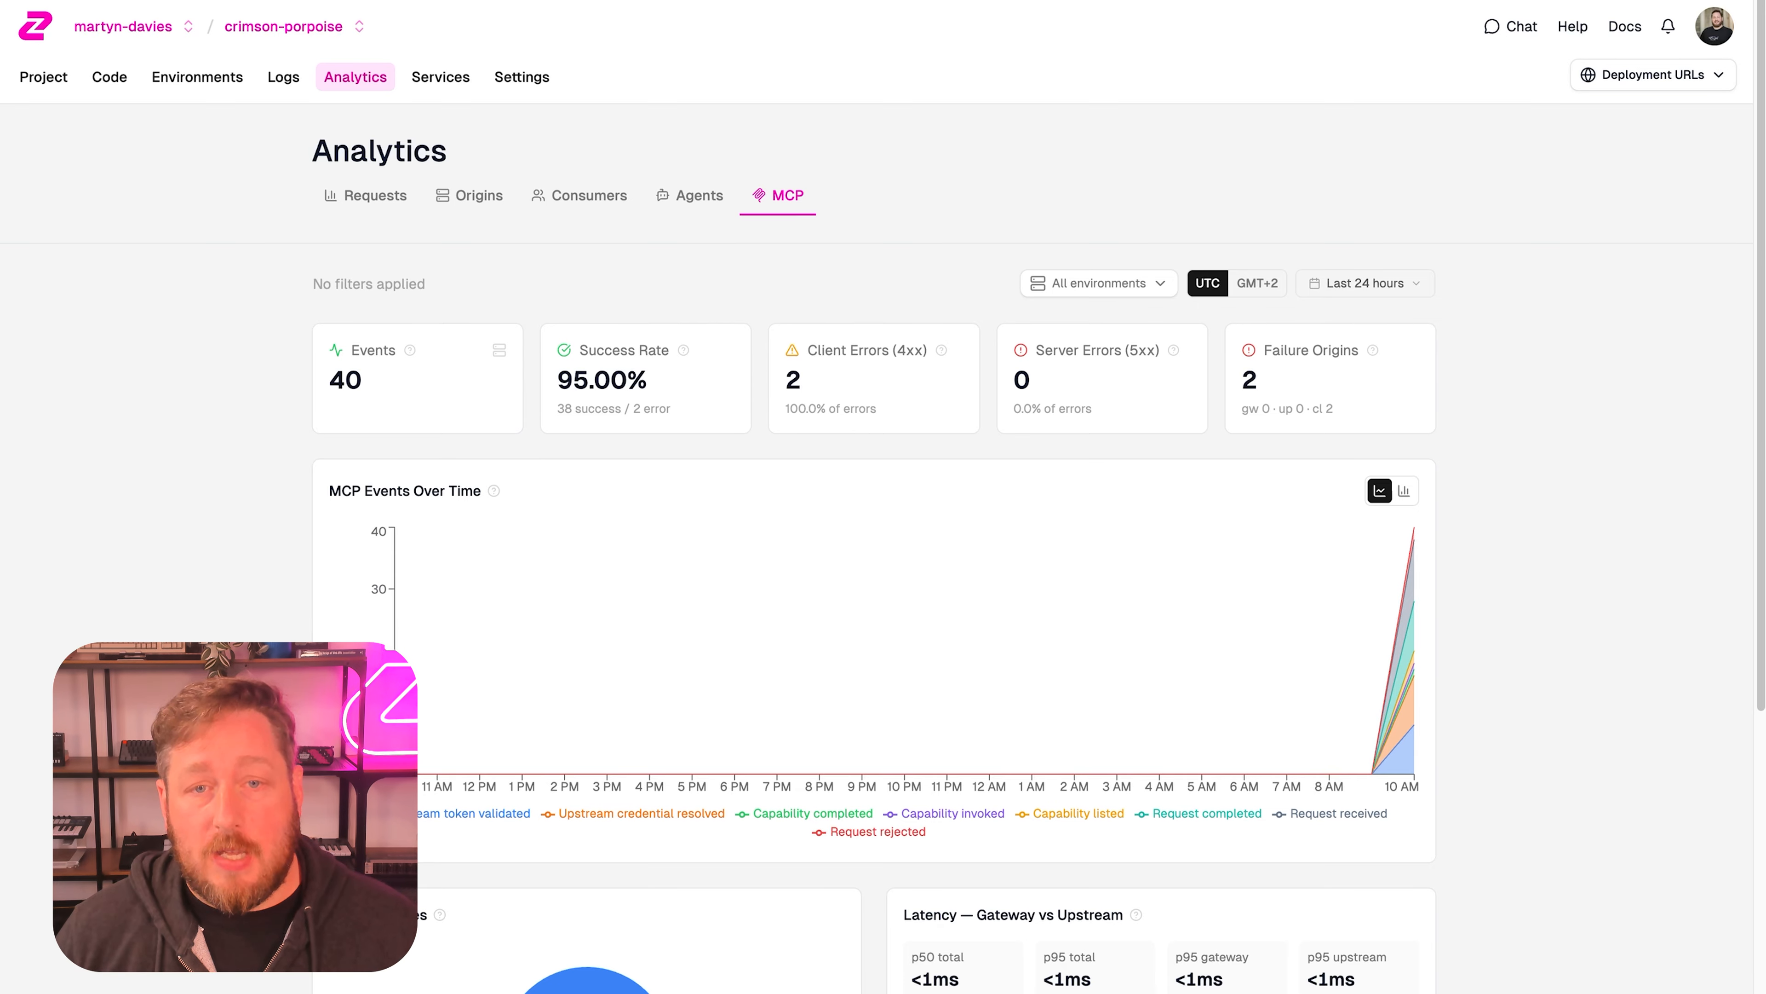
scroll(874, 557, "down", 10)
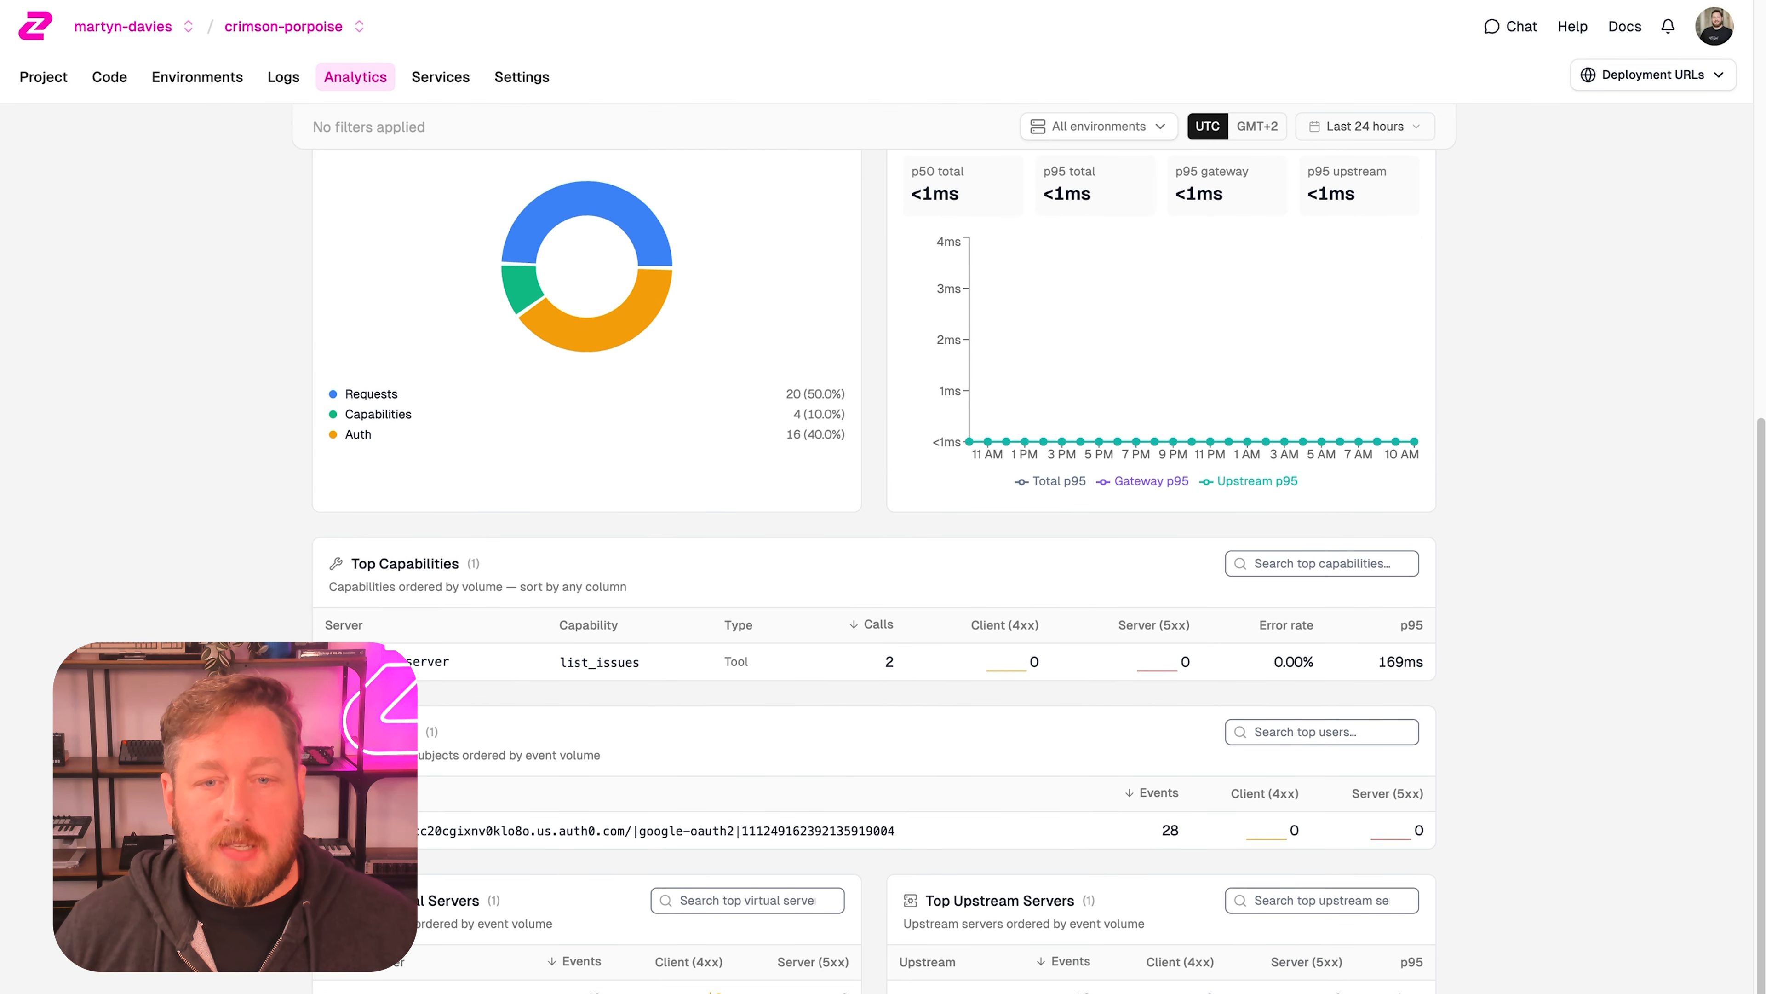
scroll(873, 557, "down", 2)
scroll(874, 557, "up", 3)
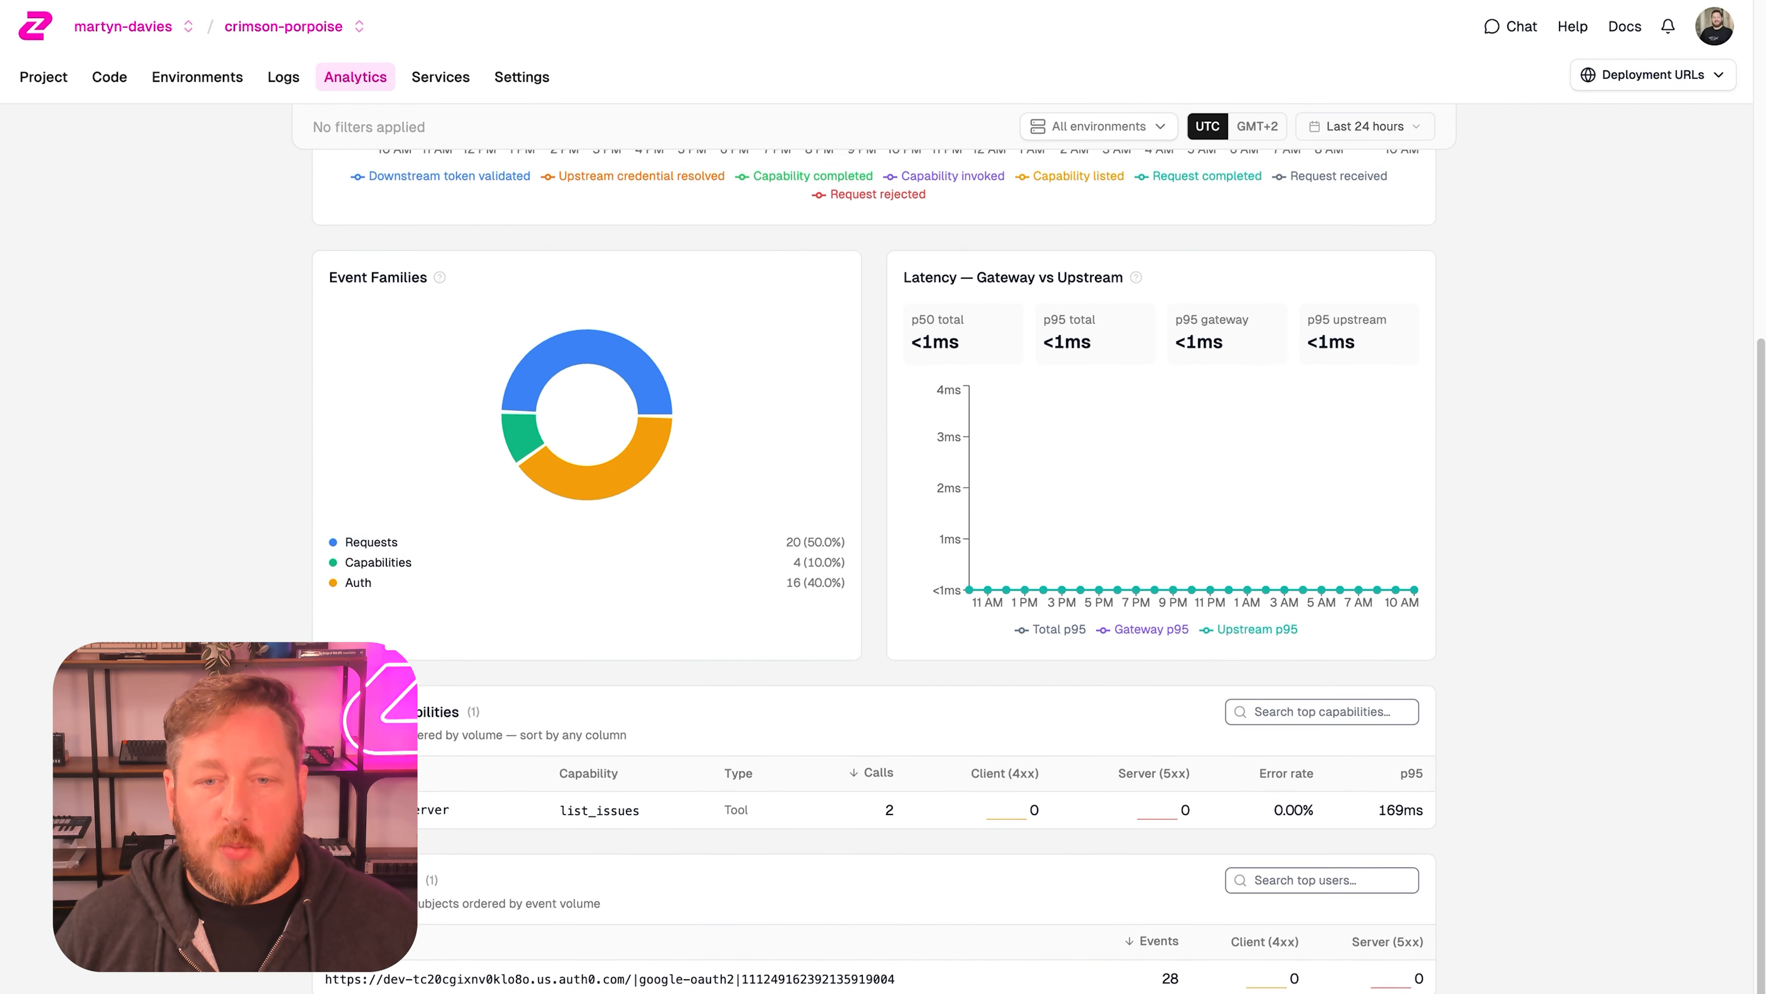
scroll(873, 557, "down", 5)
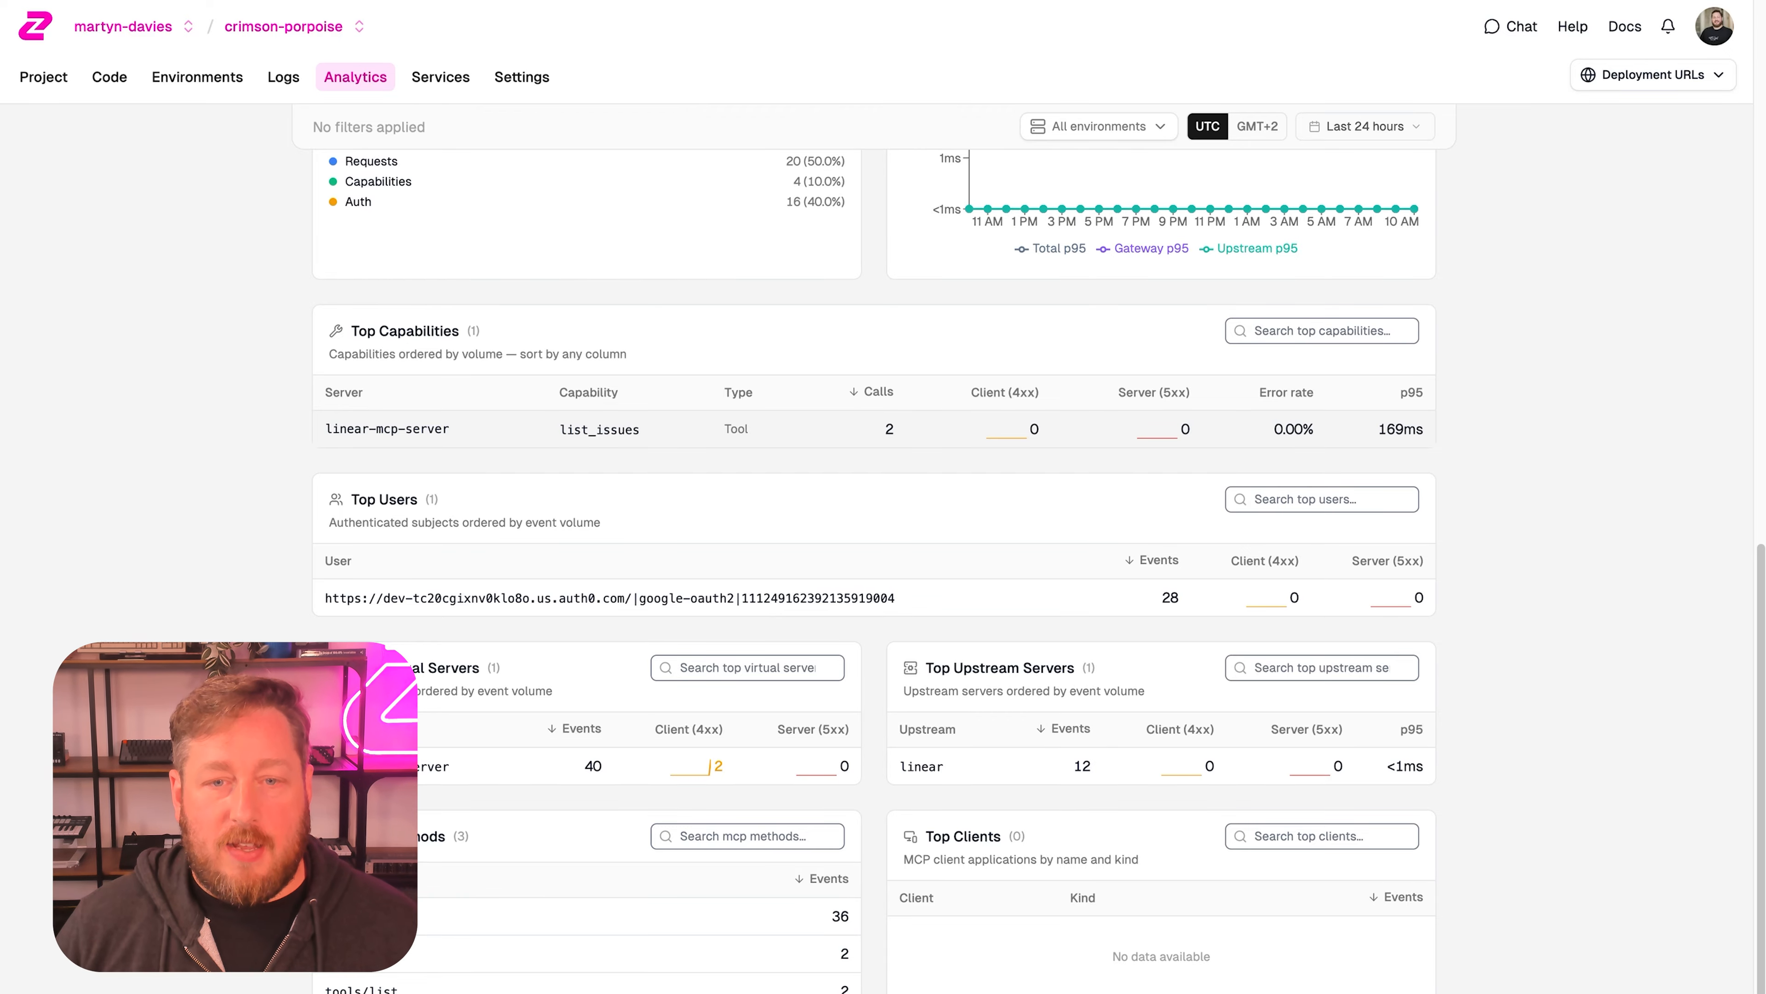
scroll(873, 557, "down", 1)
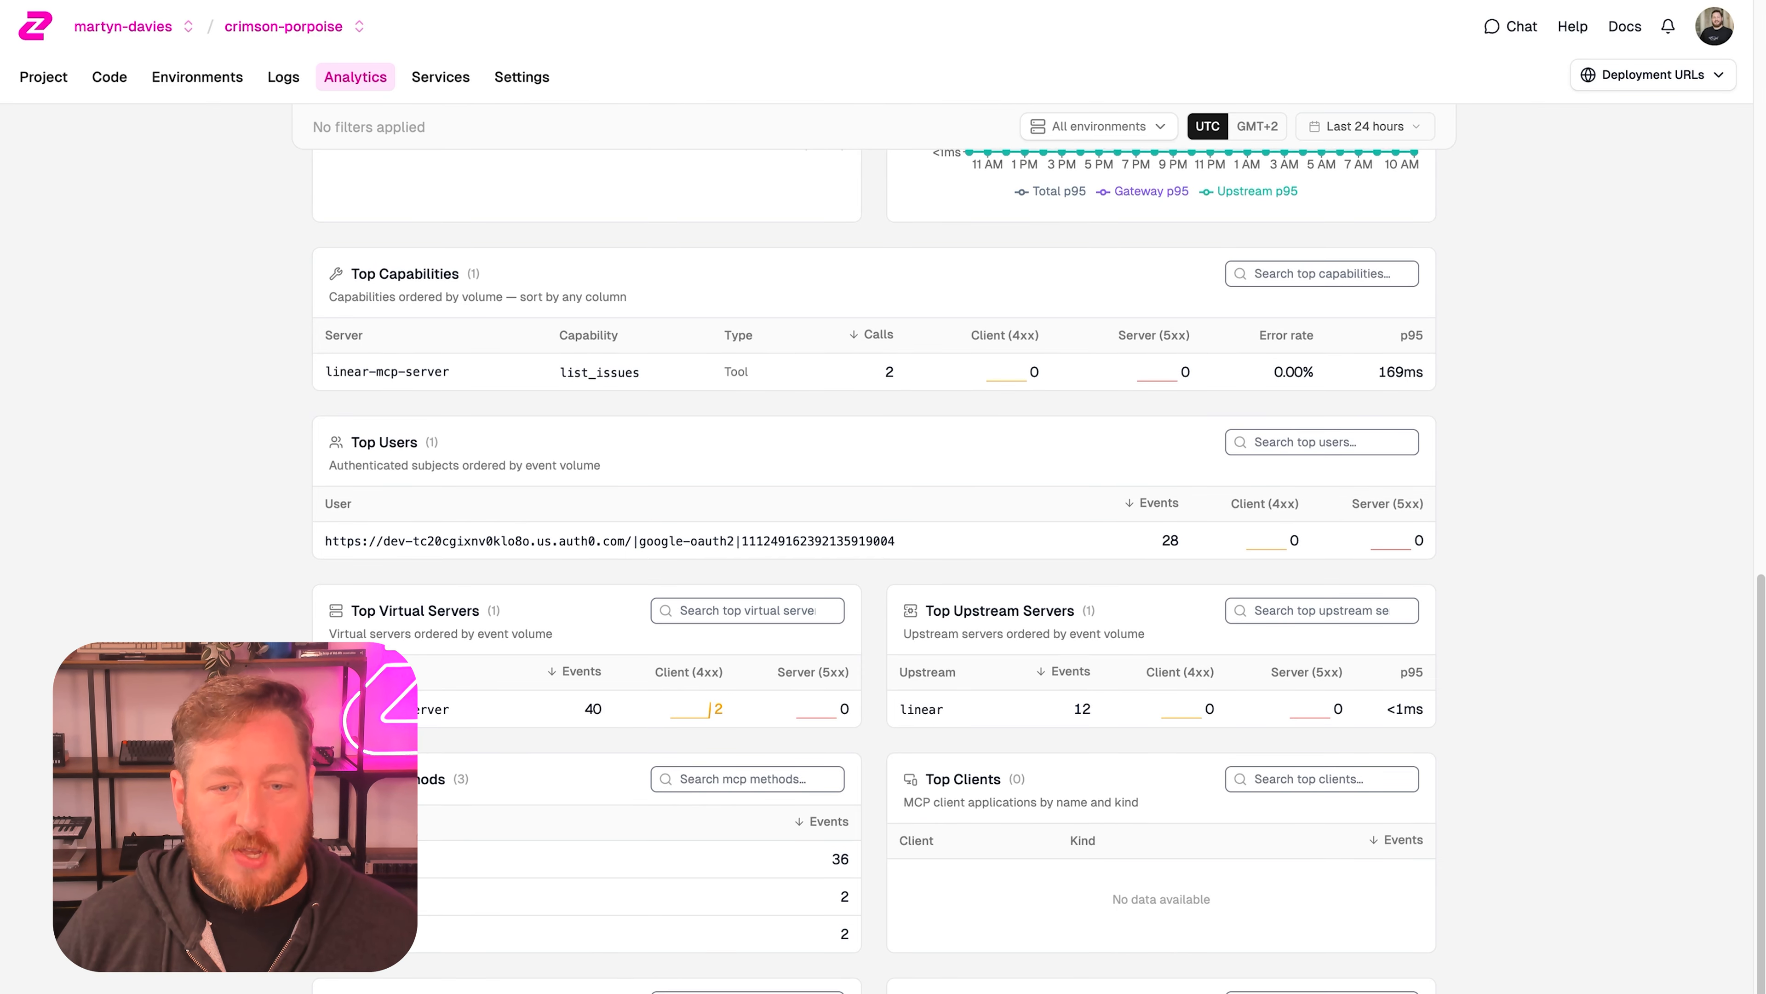
scroll(873, 557, "down", 1)
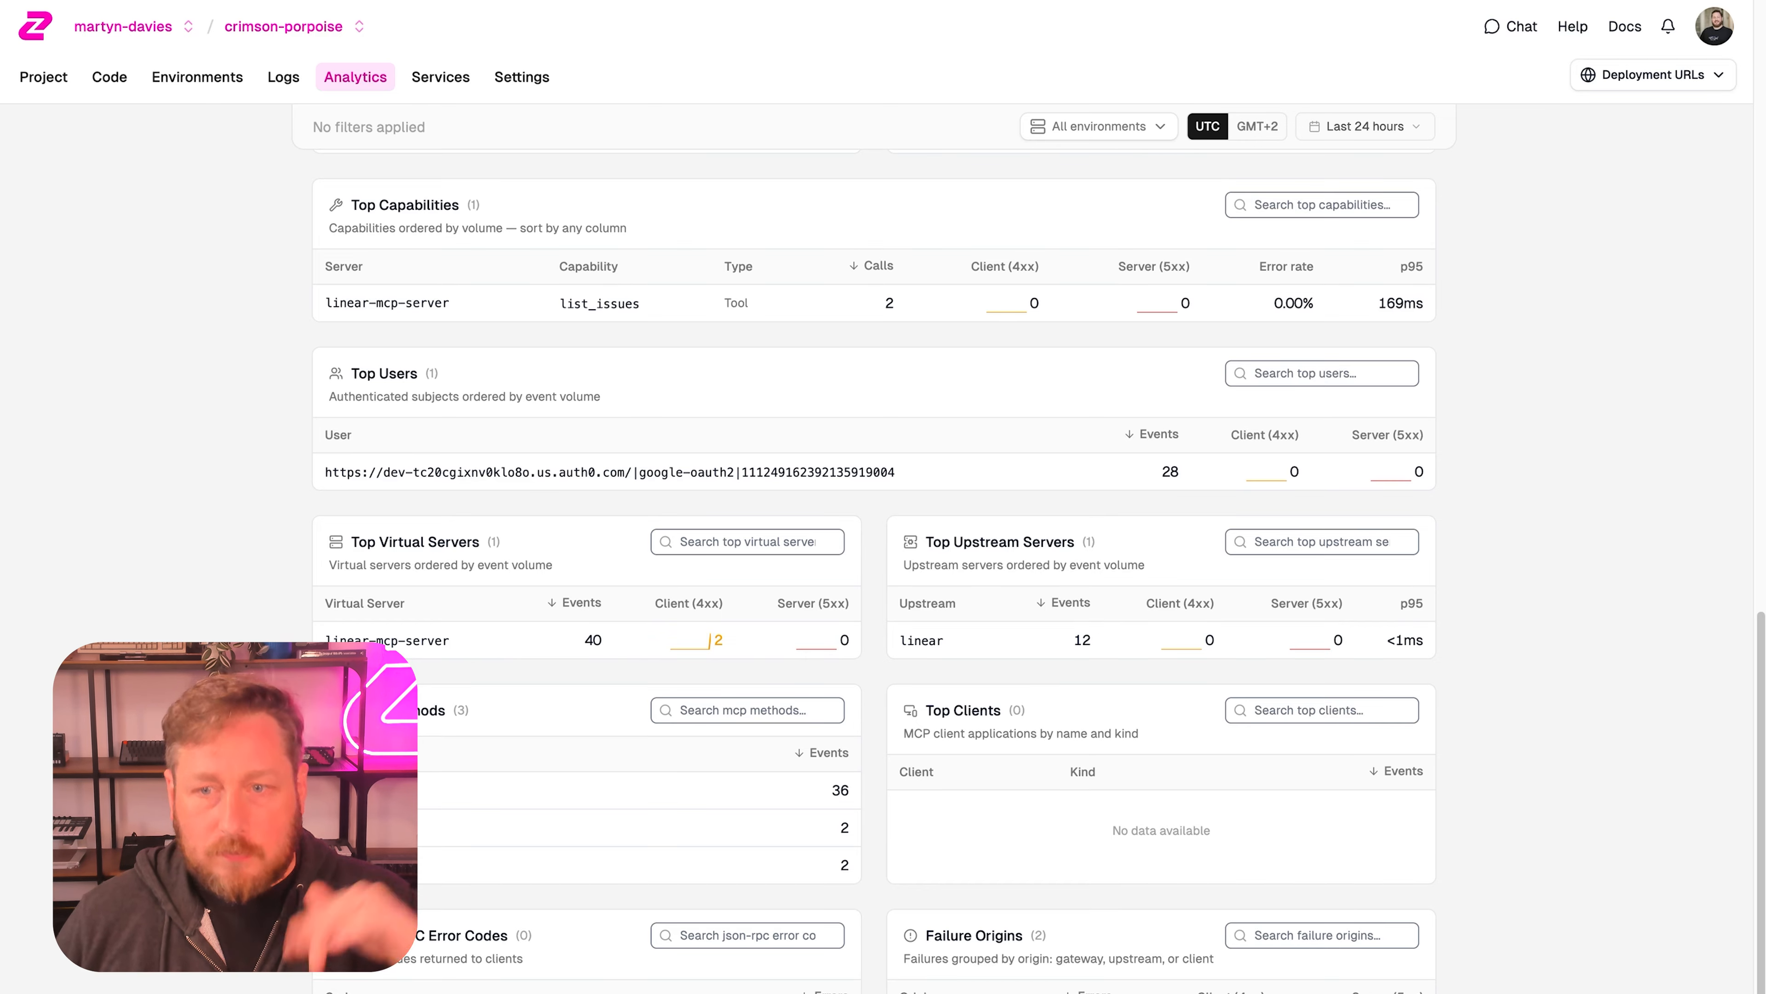
scroll(874, 556, "up", 15)
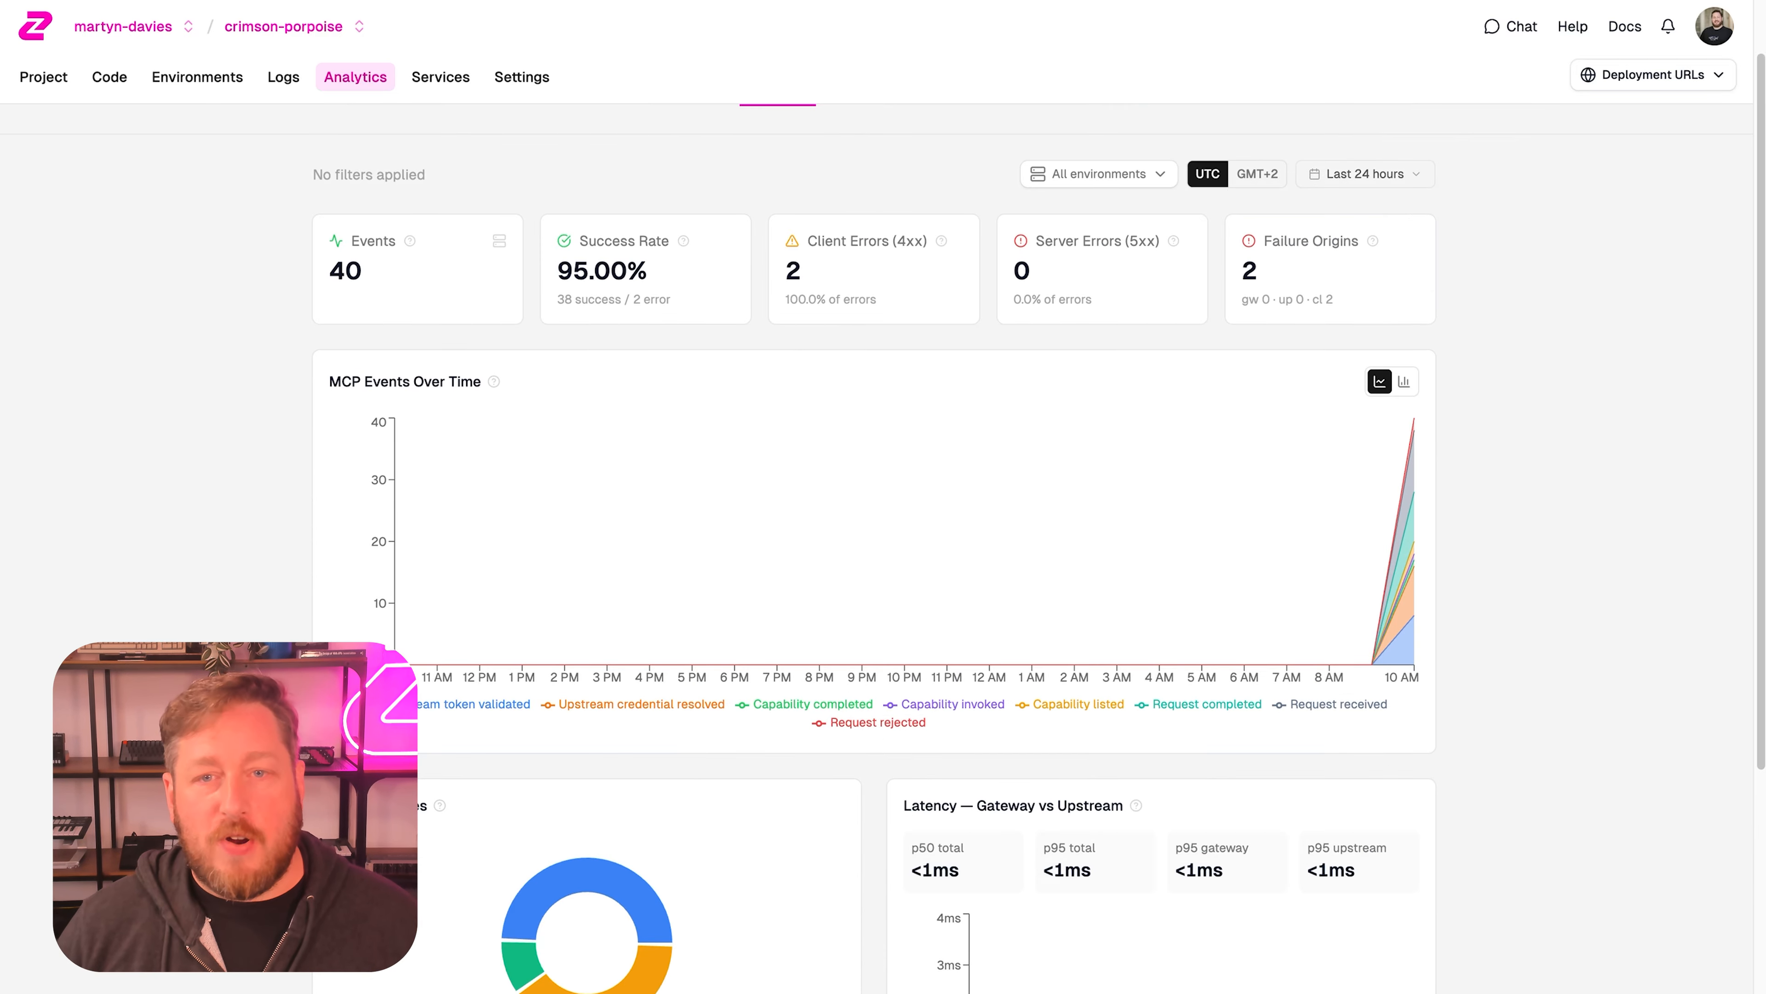